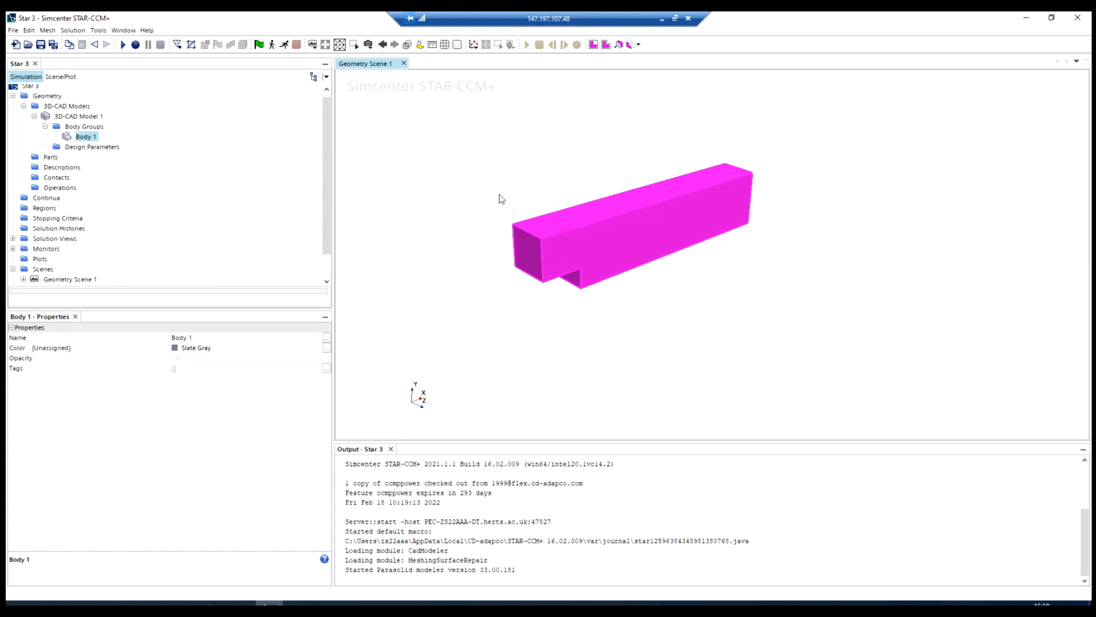
{"action": "left_click", "coordinate": [464, 260]}
{"action": "left_click", "coordinate": [77, 140]}
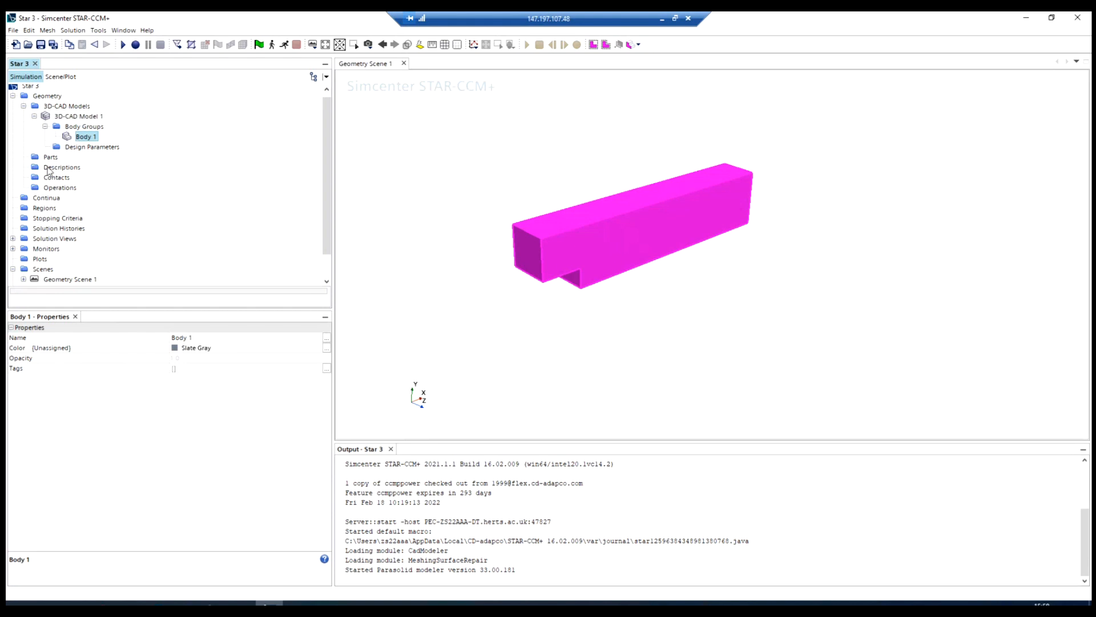
{"action": "right_click", "coordinate": [72, 137]}
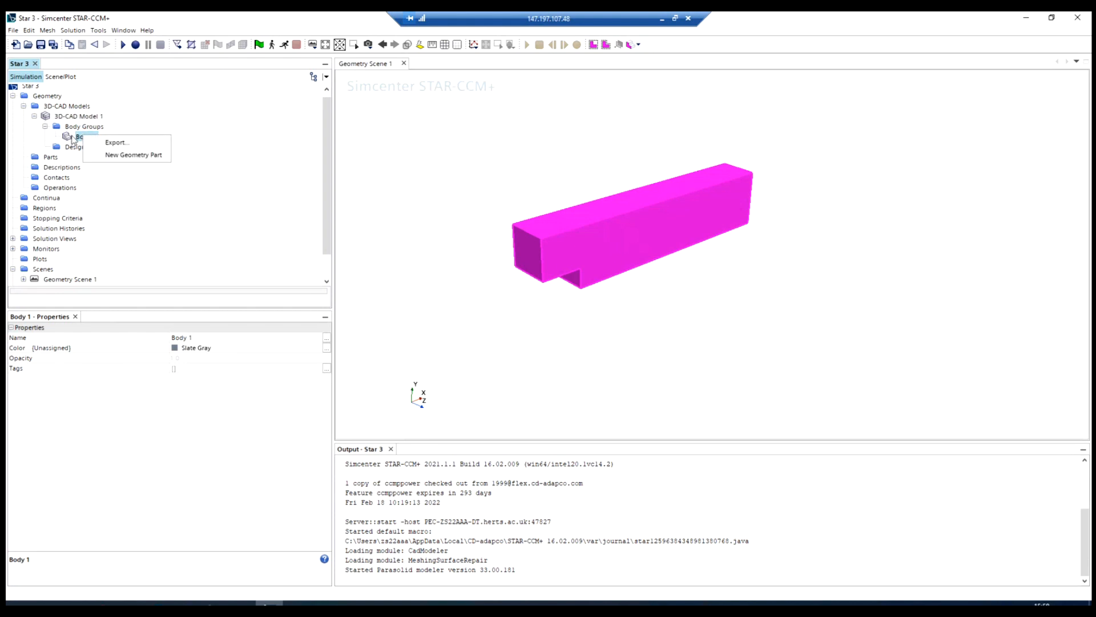
{"action": "key", "text": "Escape"}
Step: Create a new geometry part from 3D-CAD Model 1 as a solid body with sharp CAD edges and medium tessellation density
{"action": "left_click", "coordinate": [62, 117]}
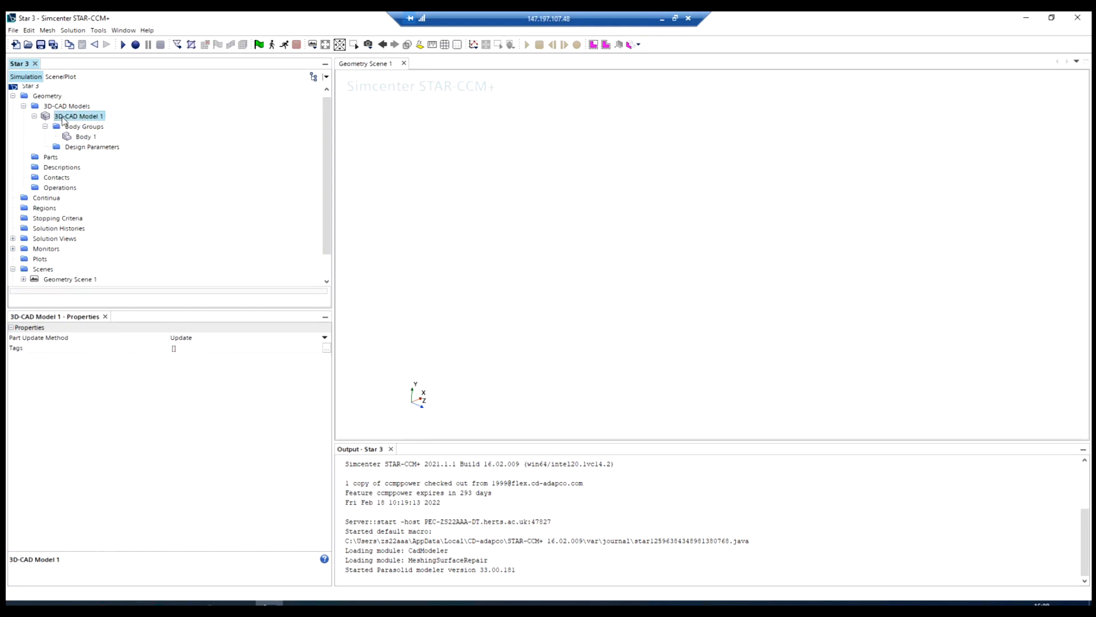
{"action": "right_click", "coordinate": [63, 118]}
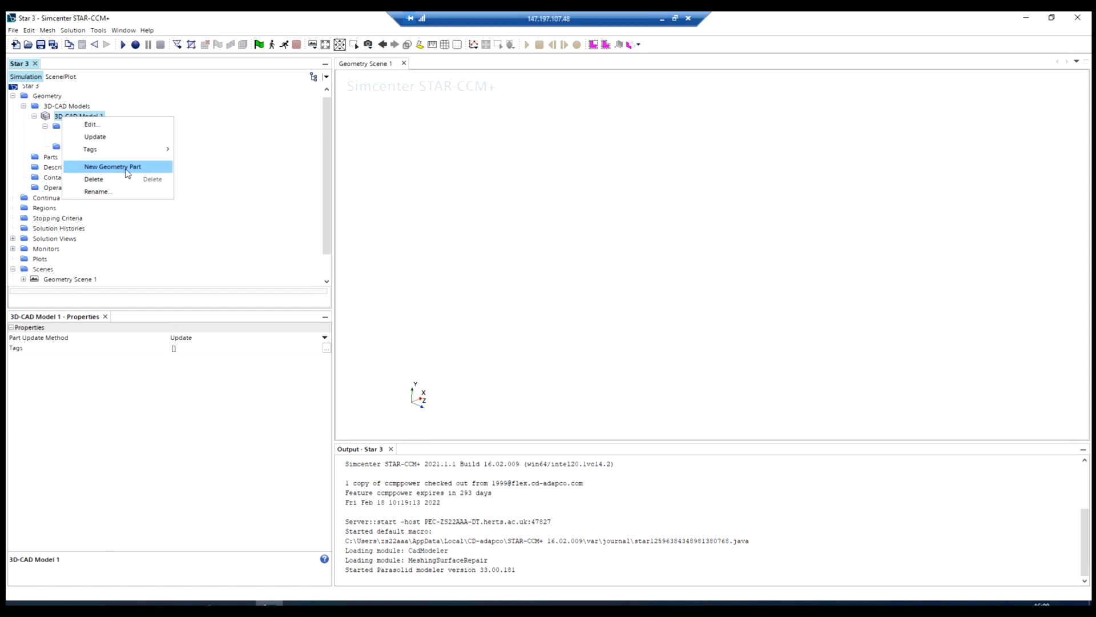
{"action": "left_click", "coordinate": [60, 125]}
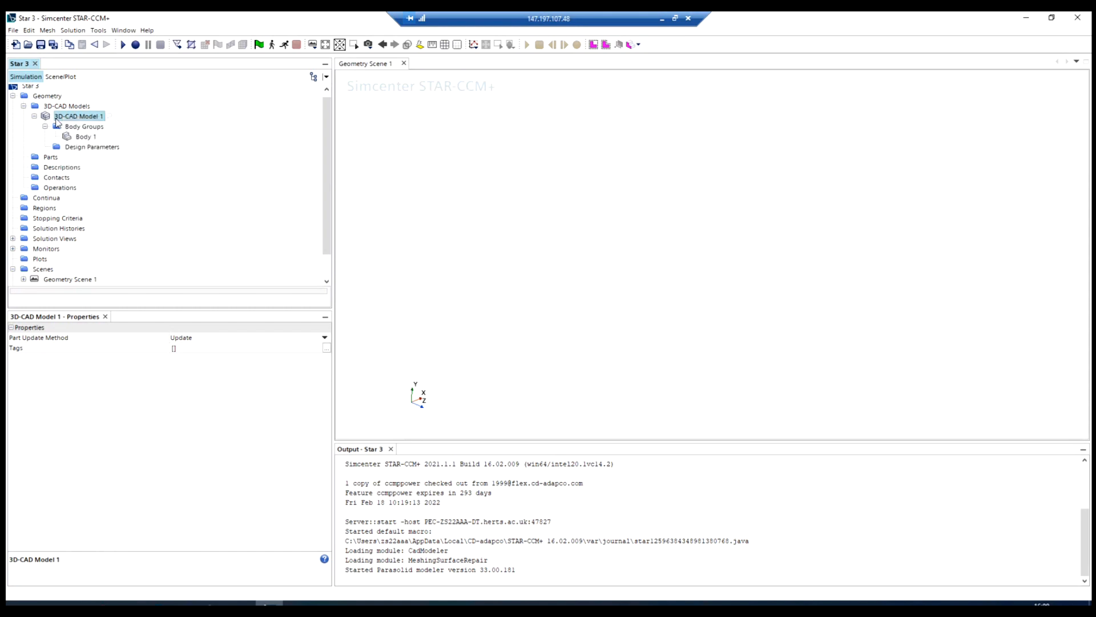
{"action": "right_click", "coordinate": [56, 118]}
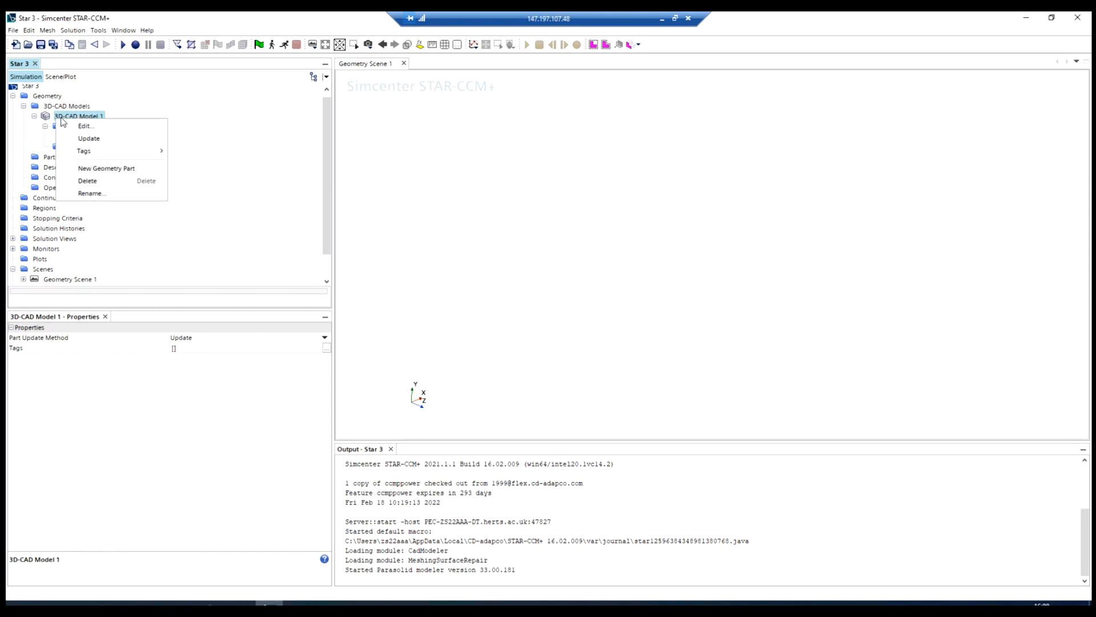
{"action": "left_click", "coordinate": [87, 169]}
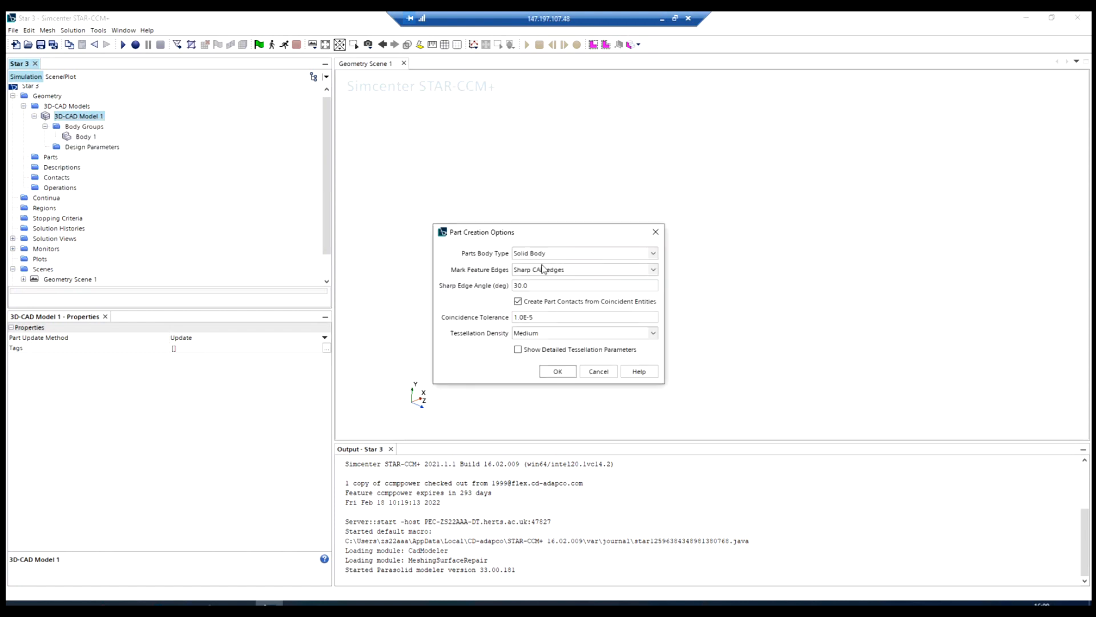
{"action": "left_click", "coordinate": [556, 372]}
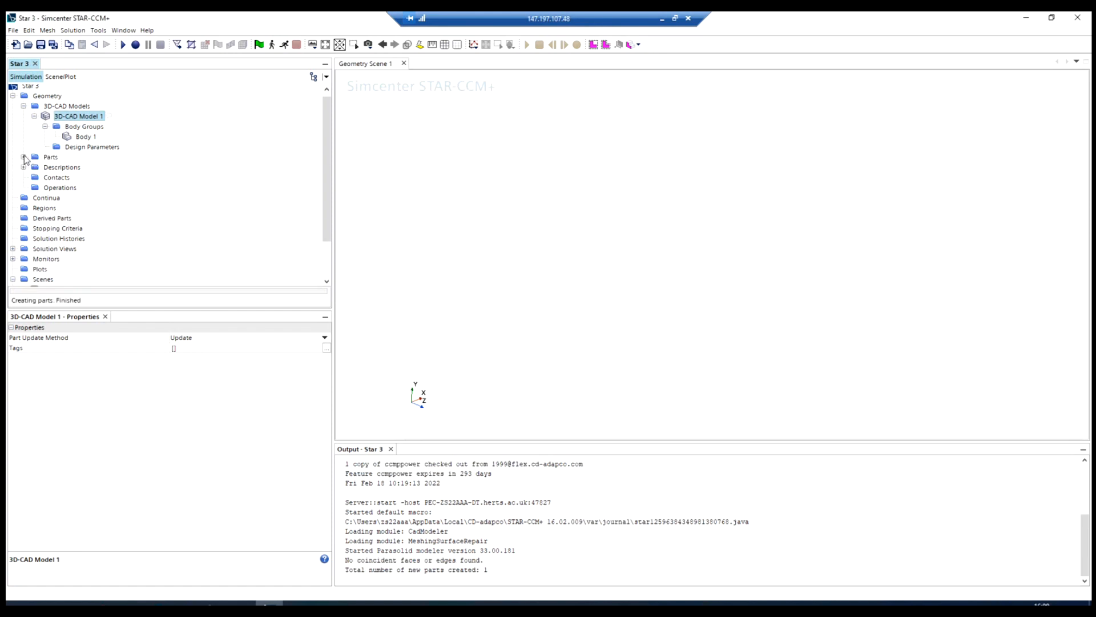
Step: Examine the new part's surfaces one by one: bottom, inlet, outlet, top, z0 and z1
{"action": "left_click", "coordinate": [23, 157]}
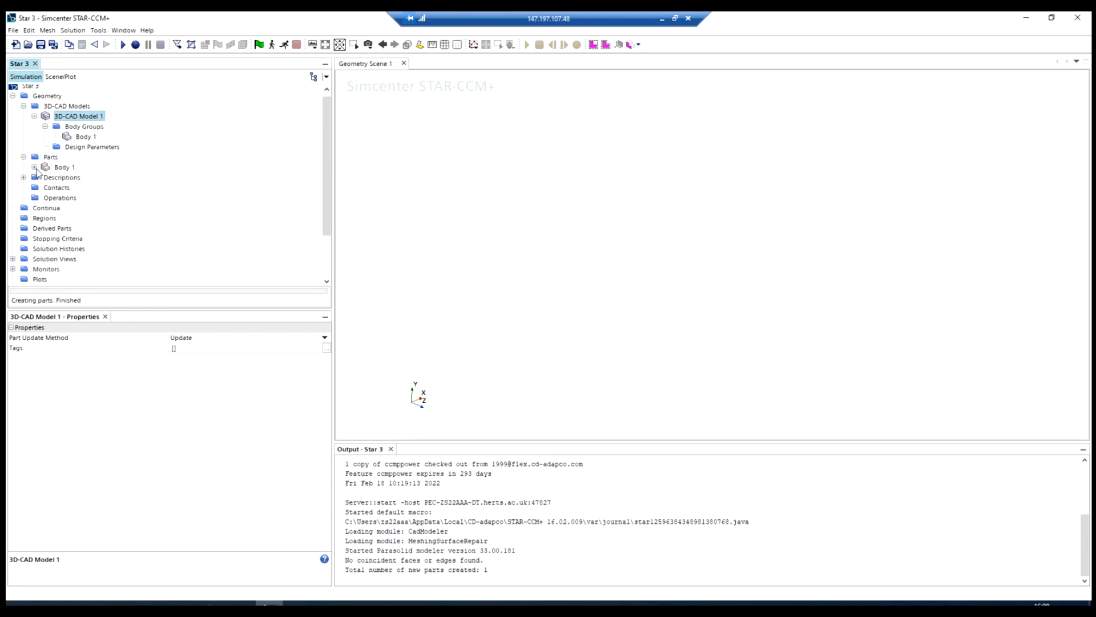
{"action": "left_click", "coordinate": [34, 167]}
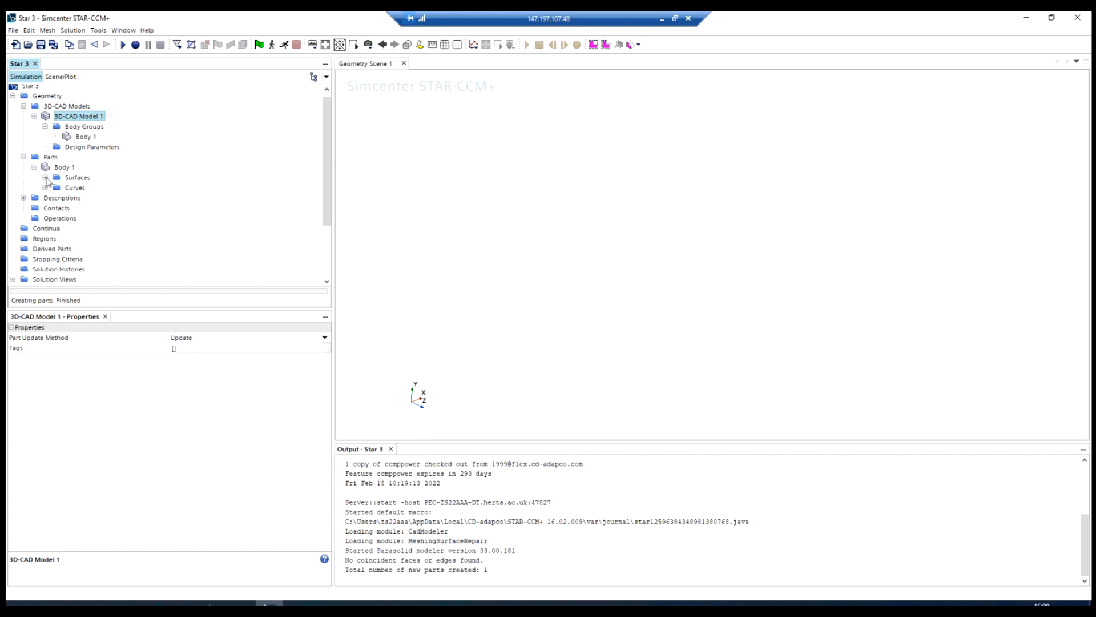
{"action": "left_click", "coordinate": [45, 178]}
{"action": "left_click", "coordinate": [85, 189]}
{"action": "left_click", "coordinate": [82, 198]}
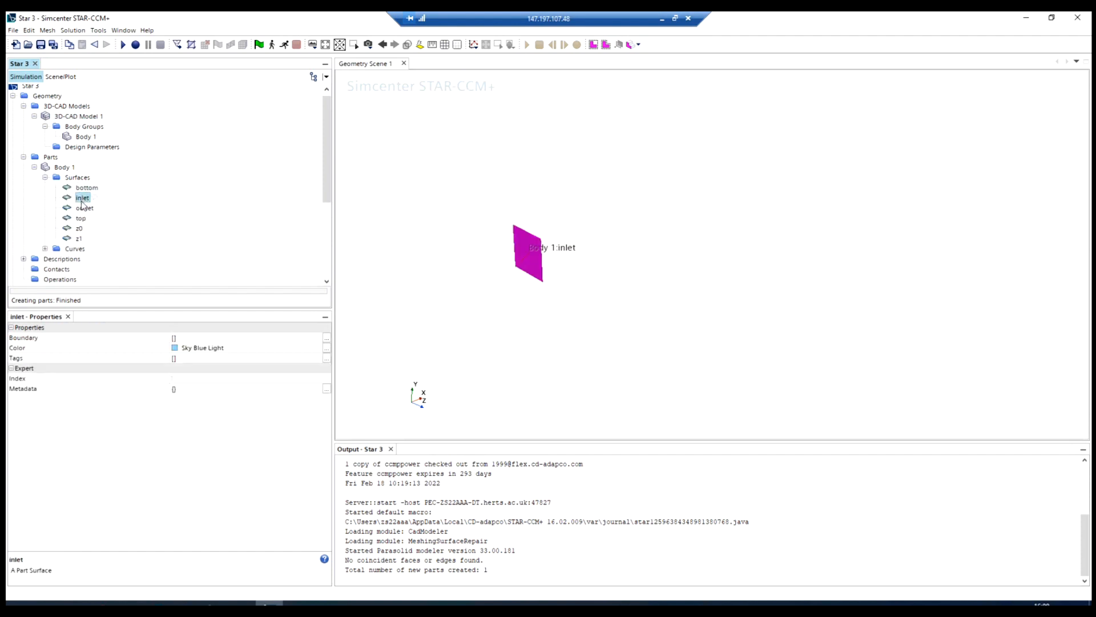
{"action": "left_click", "coordinate": [84, 208]}
{"action": "left_click", "coordinate": [80, 218]}
{"action": "left_click", "coordinate": [79, 229]}
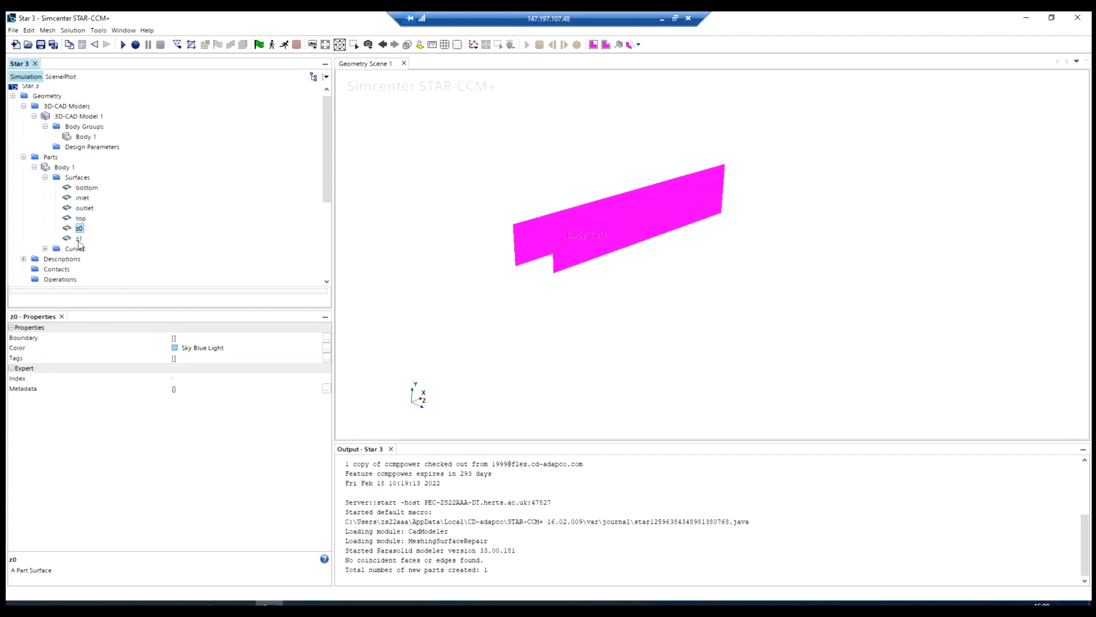
{"action": "left_click", "coordinate": [80, 238]}
{"action": "left_click", "coordinate": [64, 178]}
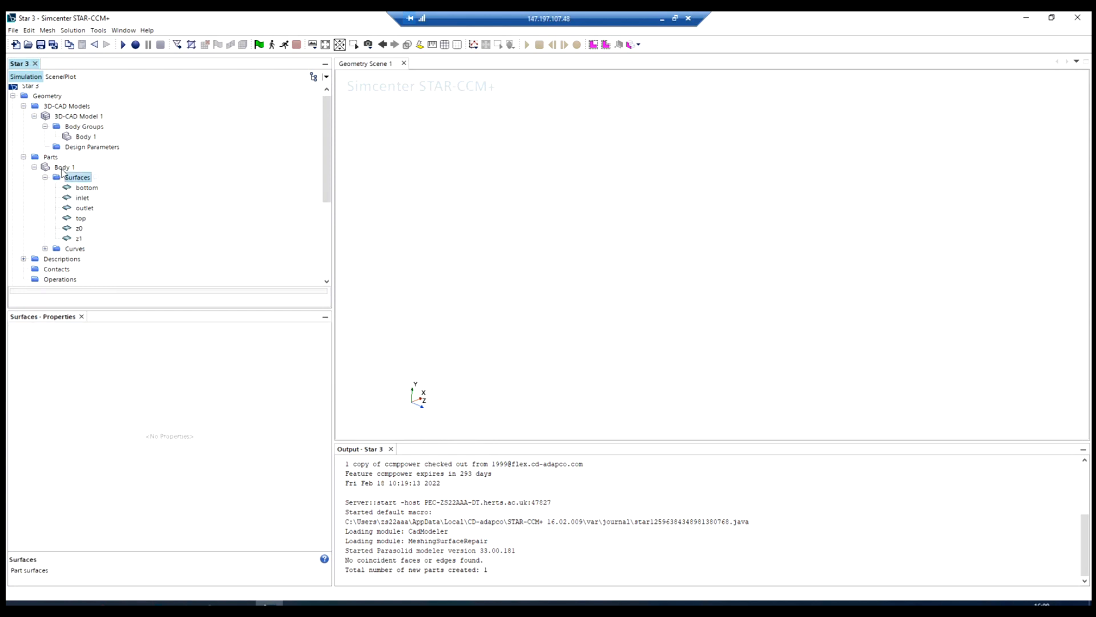
Step: Rename the geometry part Body 1 under Parts as BFS
{"action": "left_click", "coordinate": [61, 168]}
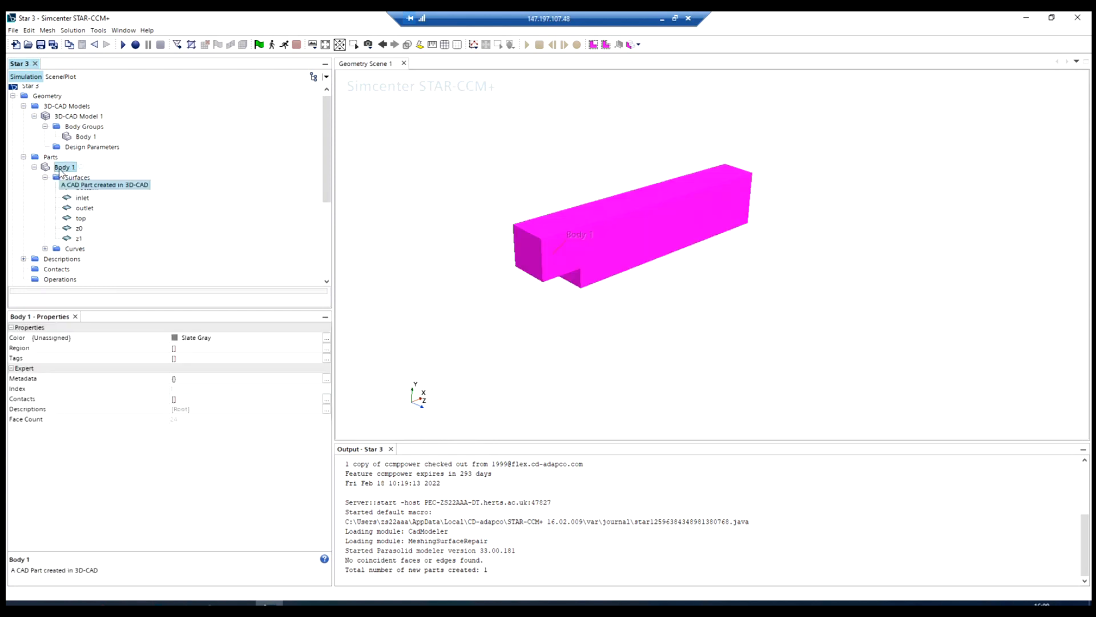
{"action": "right_click", "coordinate": [54, 167]}
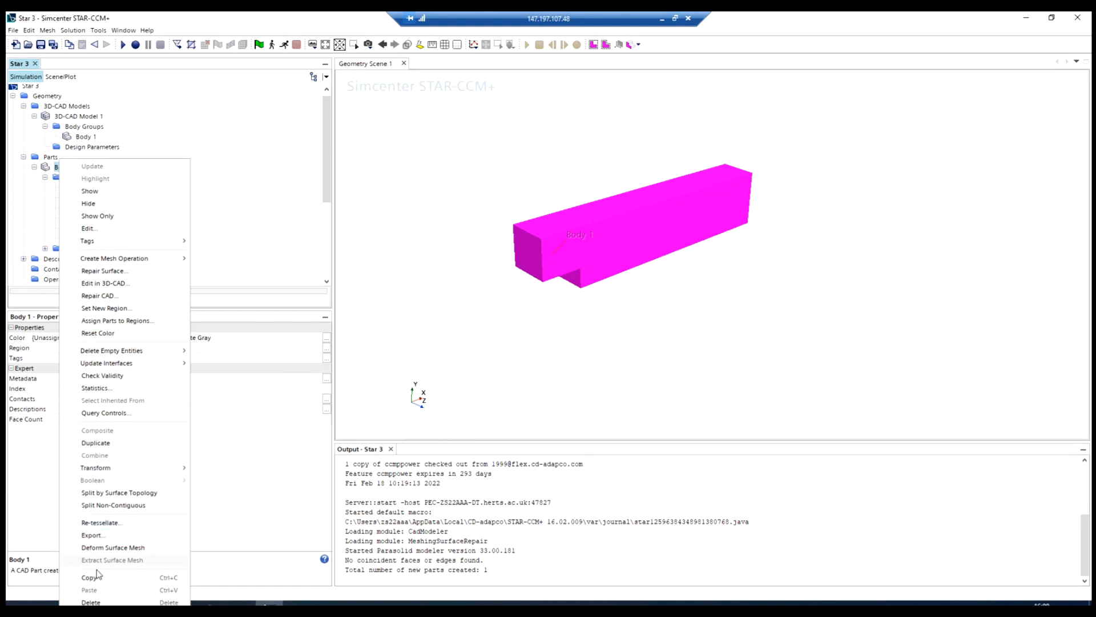
{"action": "key", "text": "Escape"}
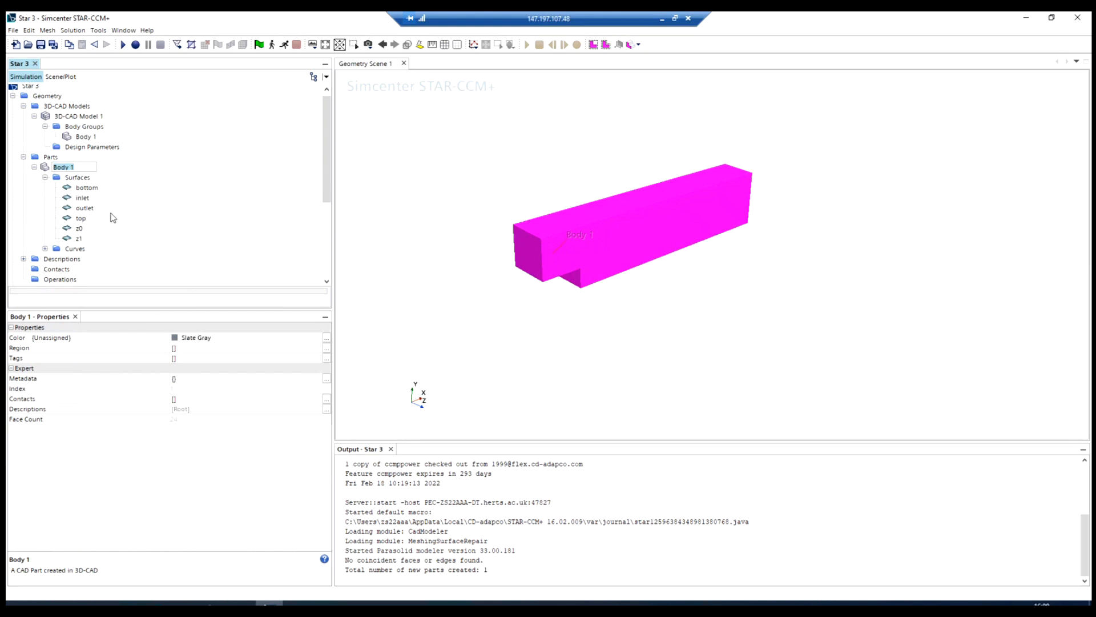
{"action": "type", "text": "BFS"}
{"action": "key", "text": "Return"}
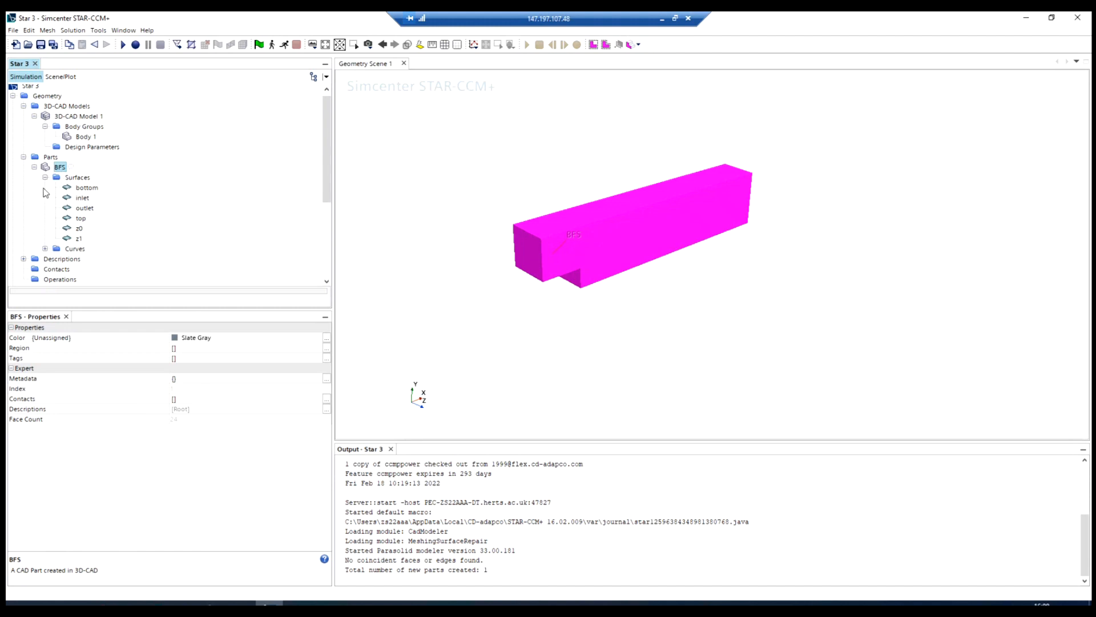
Step: Examine the BFS part's default curve and recheck its individual surfaces
{"action": "left_click", "coordinate": [45, 248]}
{"action": "left_click", "coordinate": [86, 258]}
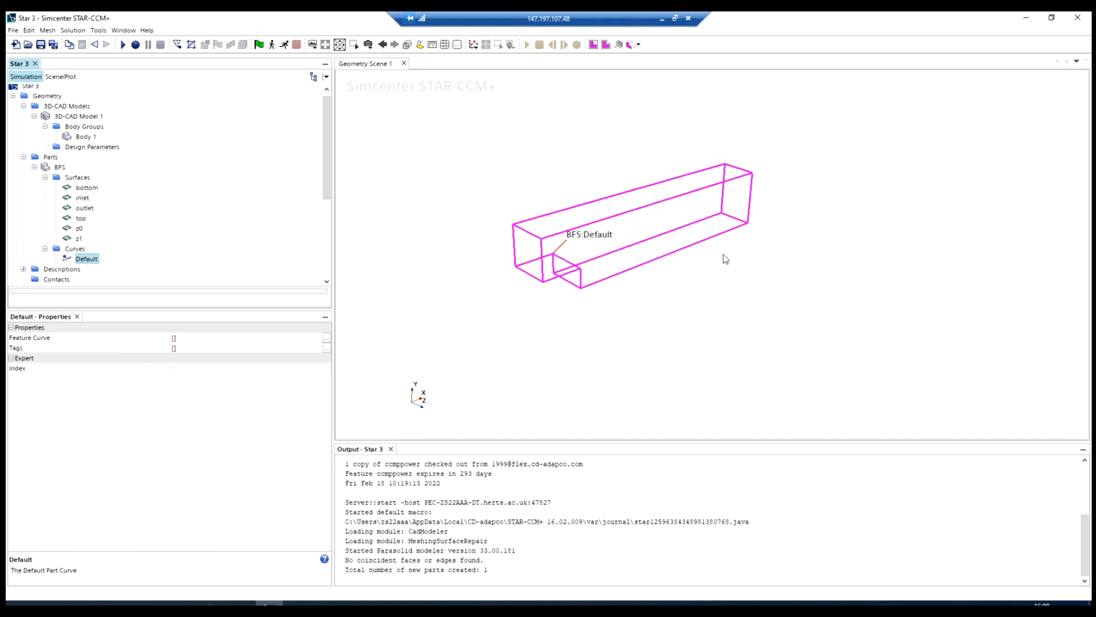
{"action": "left_click", "coordinate": [81, 219]}
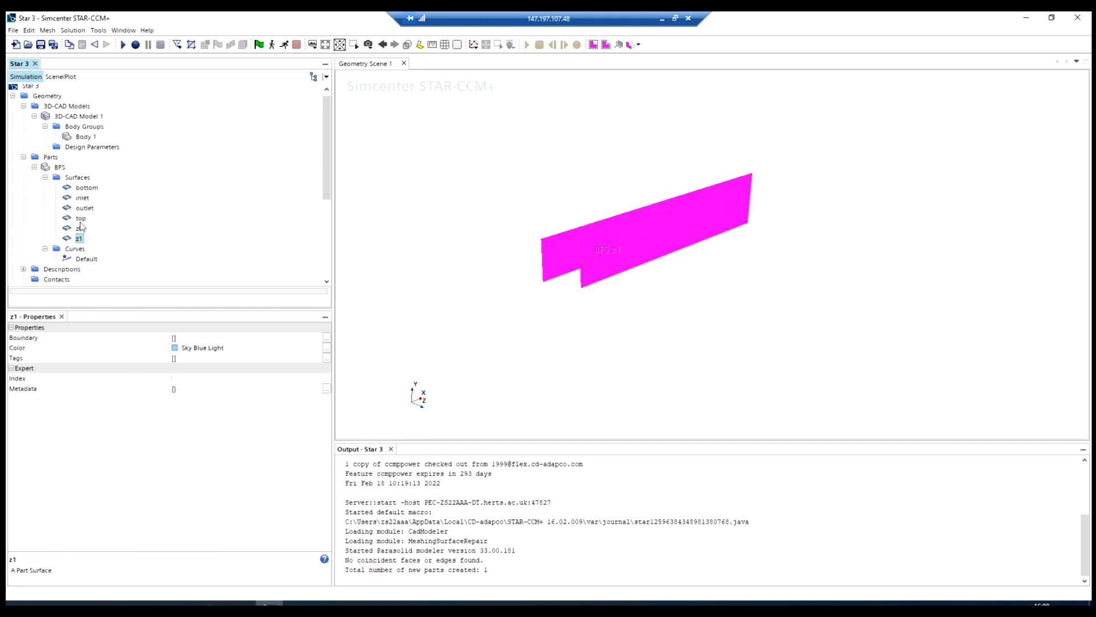
{"action": "left_click", "coordinate": [85, 208]}
{"action": "left_click", "coordinate": [87, 187]}
{"action": "scroll", "coordinate": [25, 243], "scroll_direction": "down", "scroll_amount": 3}
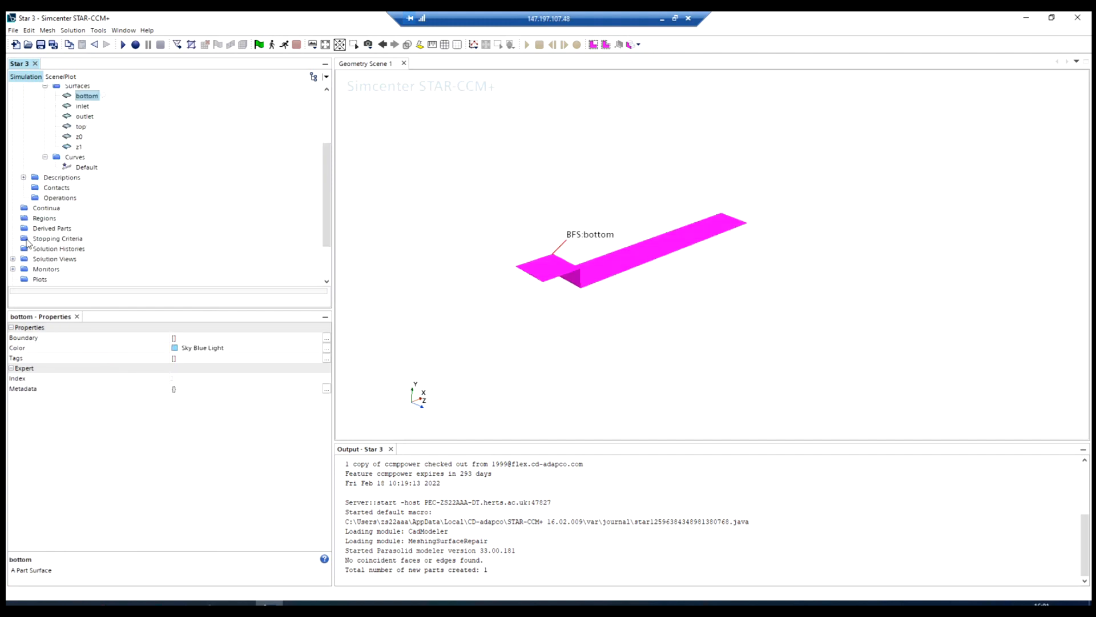
{"action": "scroll", "coordinate": [33, 190], "scroll_direction": "up", "scroll_amount": 2}
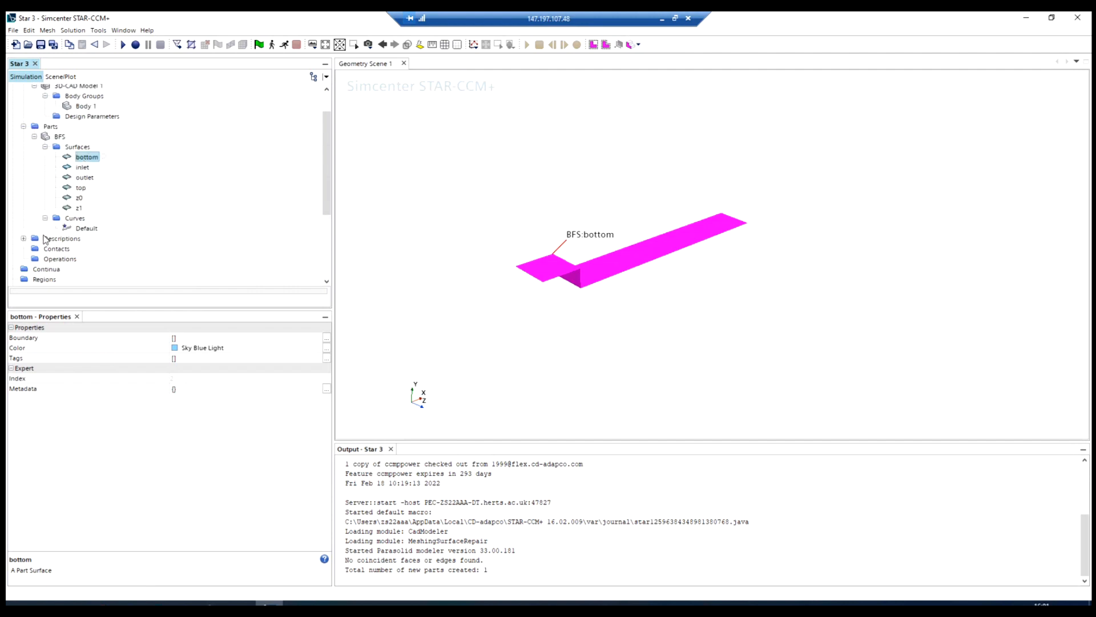
{"action": "scroll", "coordinate": [47, 237], "scroll_direction": "up", "scroll_amount": 1}
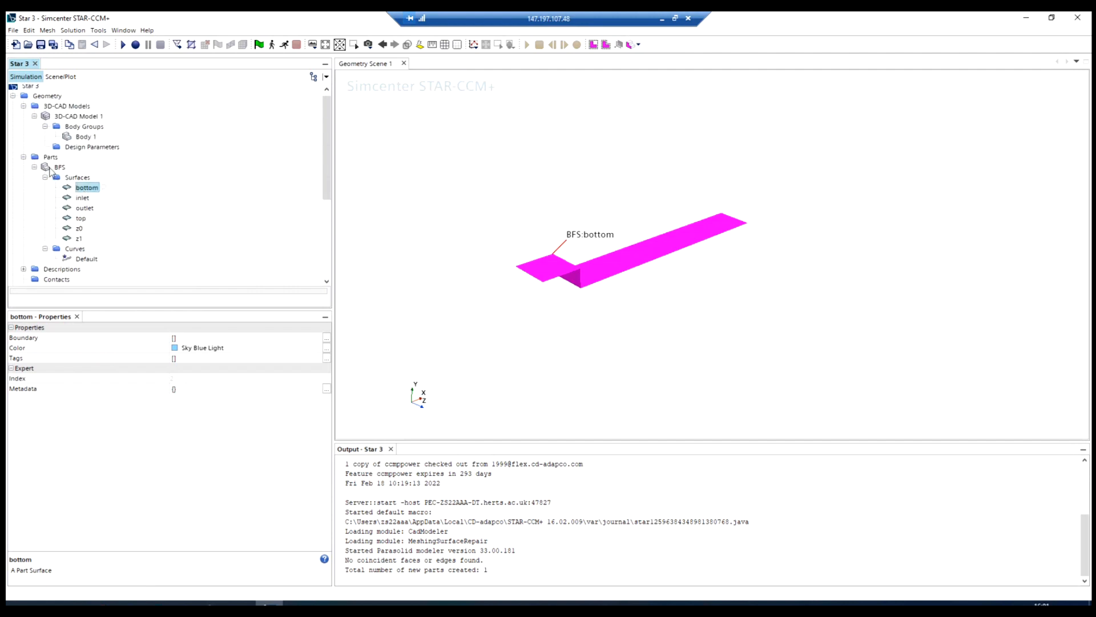
Step: Assign the BFS part to one region, with a boundary for each part surface and one feature curve for all part curves
{"action": "left_click", "coordinate": [51, 169]}
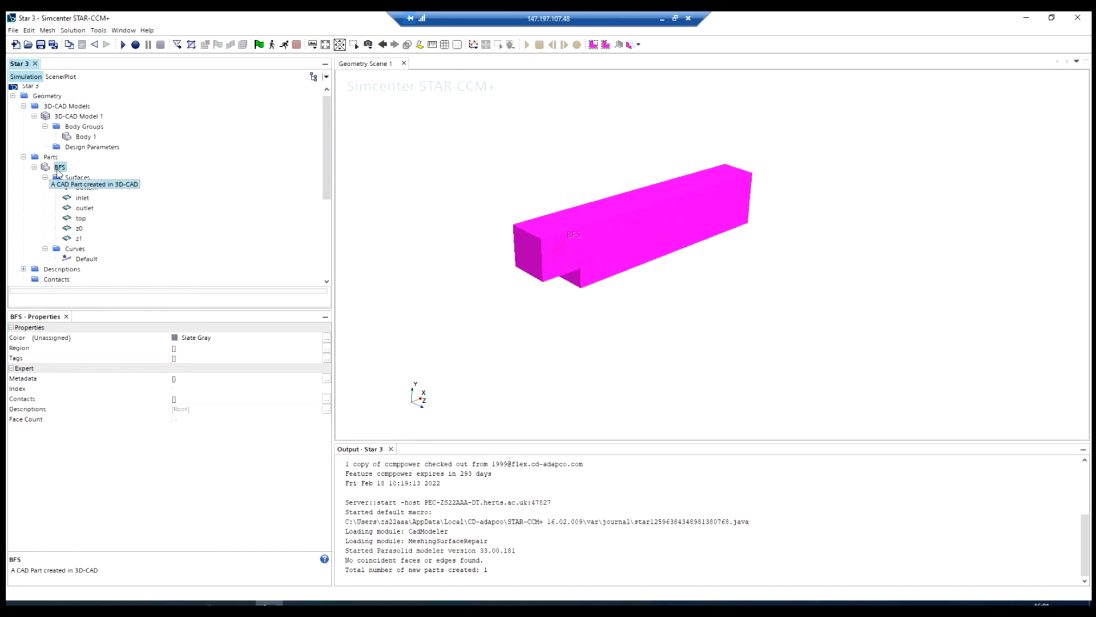
{"action": "right_click", "coordinate": [58, 173]}
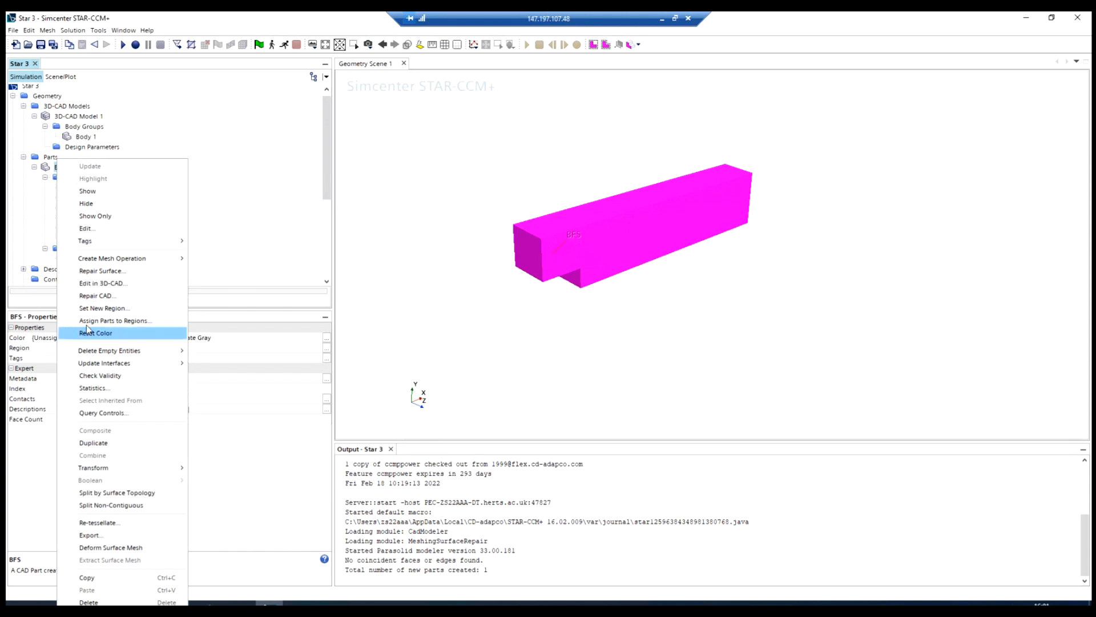
{"action": "left_click", "coordinate": [127, 322]}
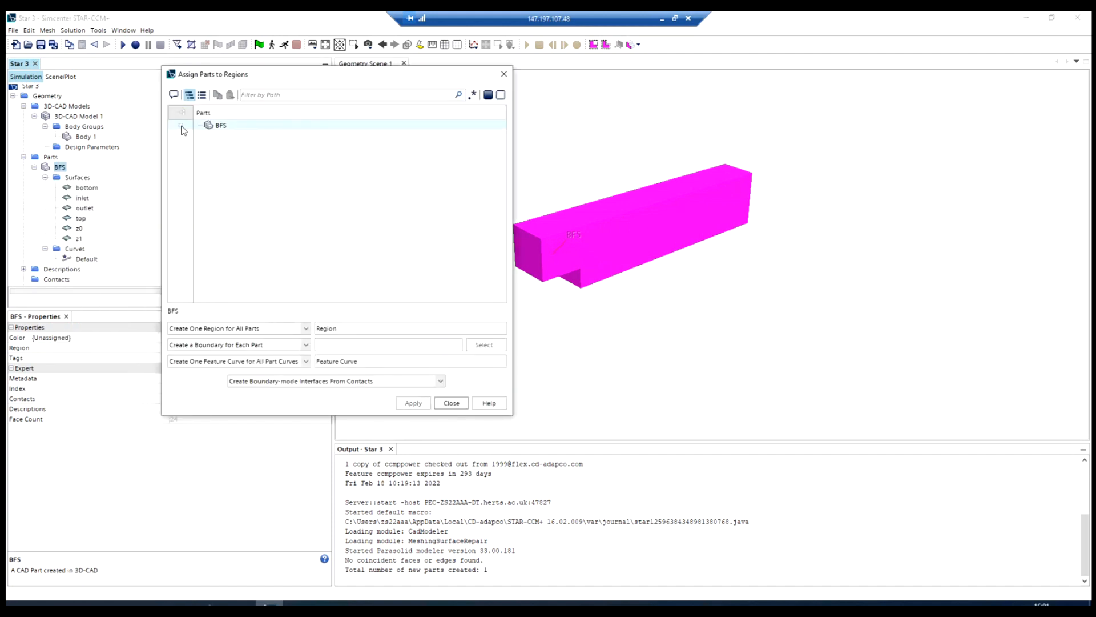
{"action": "left_click", "coordinate": [217, 125]}
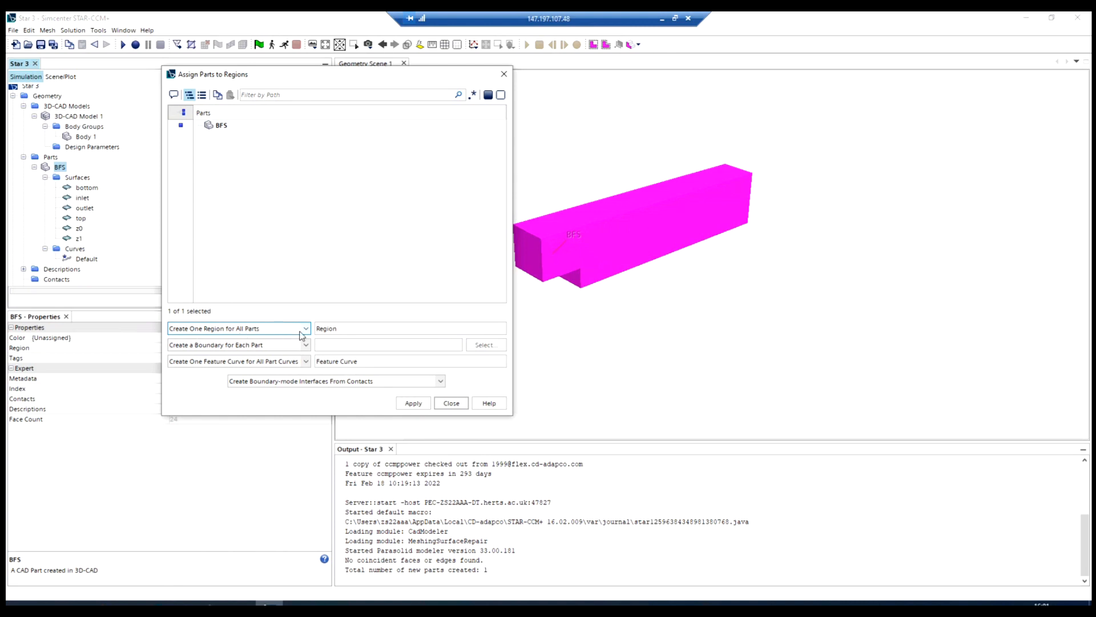
{"action": "left_click", "coordinate": [239, 347]}
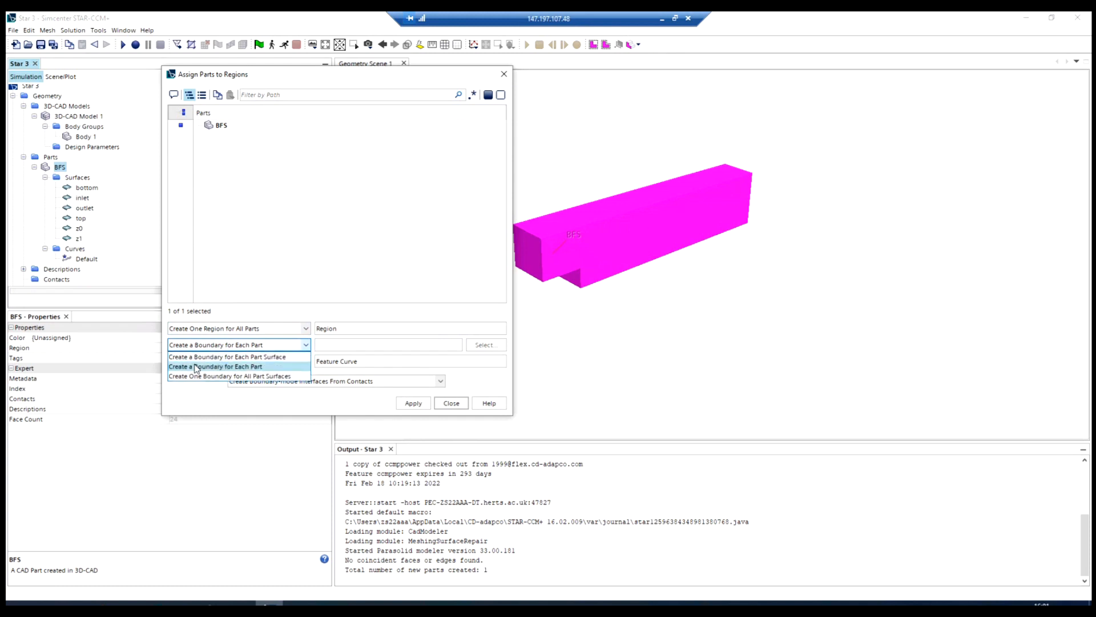
{"action": "left_click", "coordinate": [274, 358]}
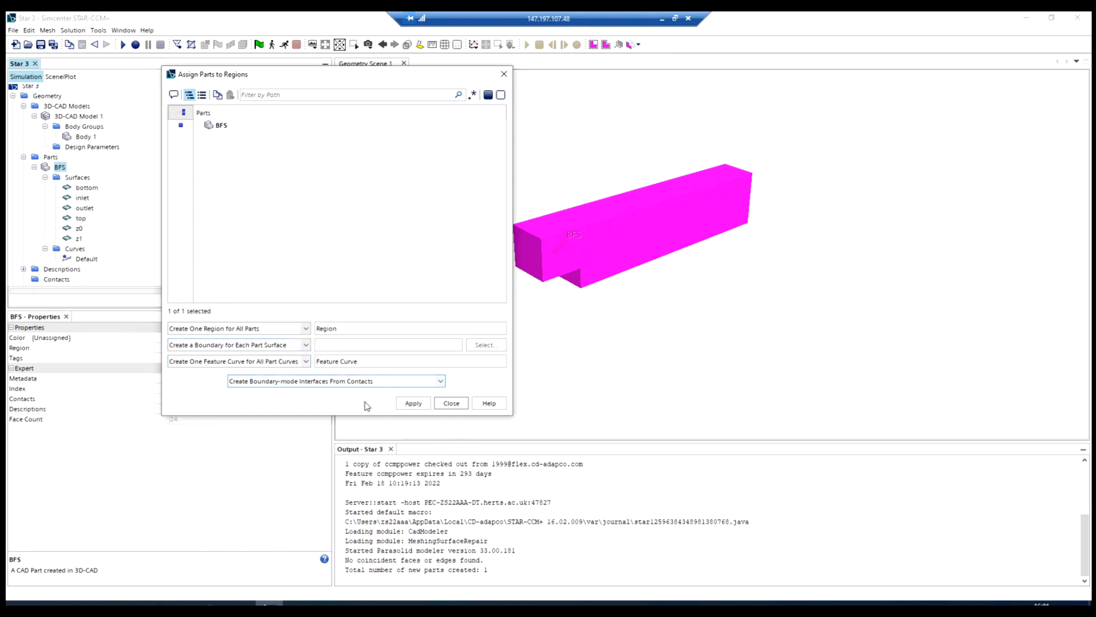
{"action": "left_click", "coordinate": [417, 407]}
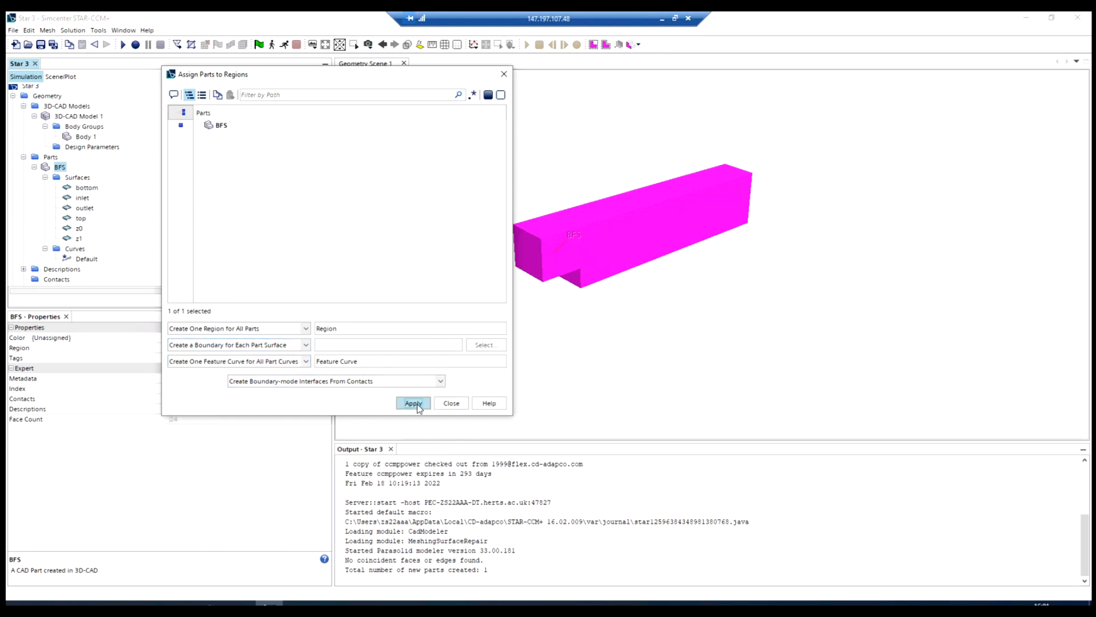
{"action": "left_click", "coordinate": [448, 404]}
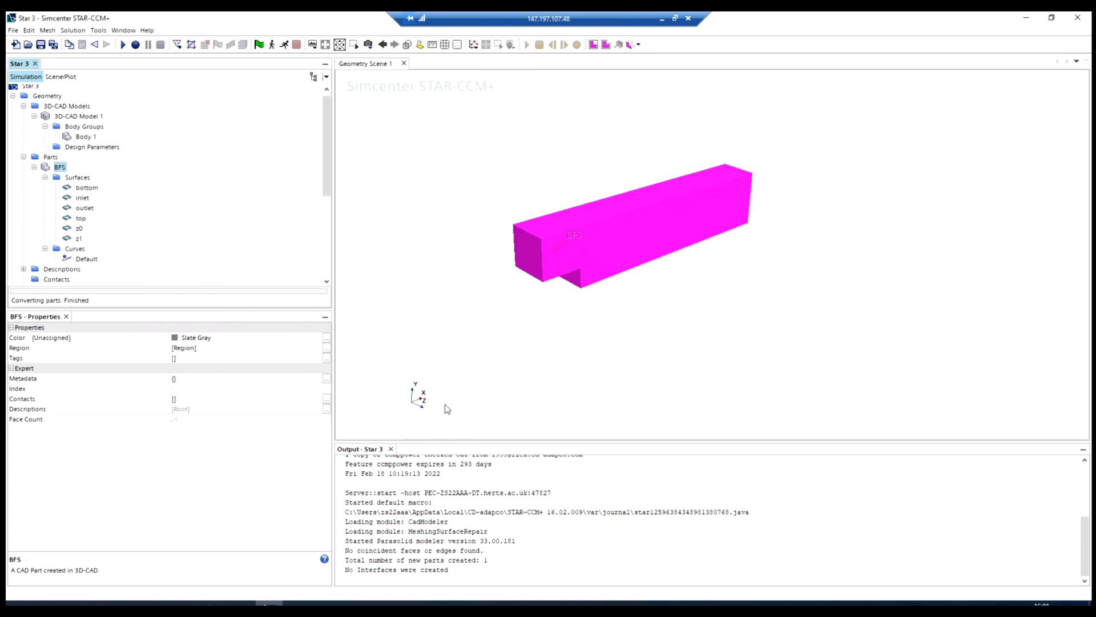
Step: Examine the boundaries of the new region, including BFS.bottom and BFS.z0
{"action": "scroll", "coordinate": [36, 267], "scroll_direction": "down", "scroll_amount": 1}
{"action": "scroll", "coordinate": [36, 267], "scroll_direction": "down", "scroll_amount": 3}
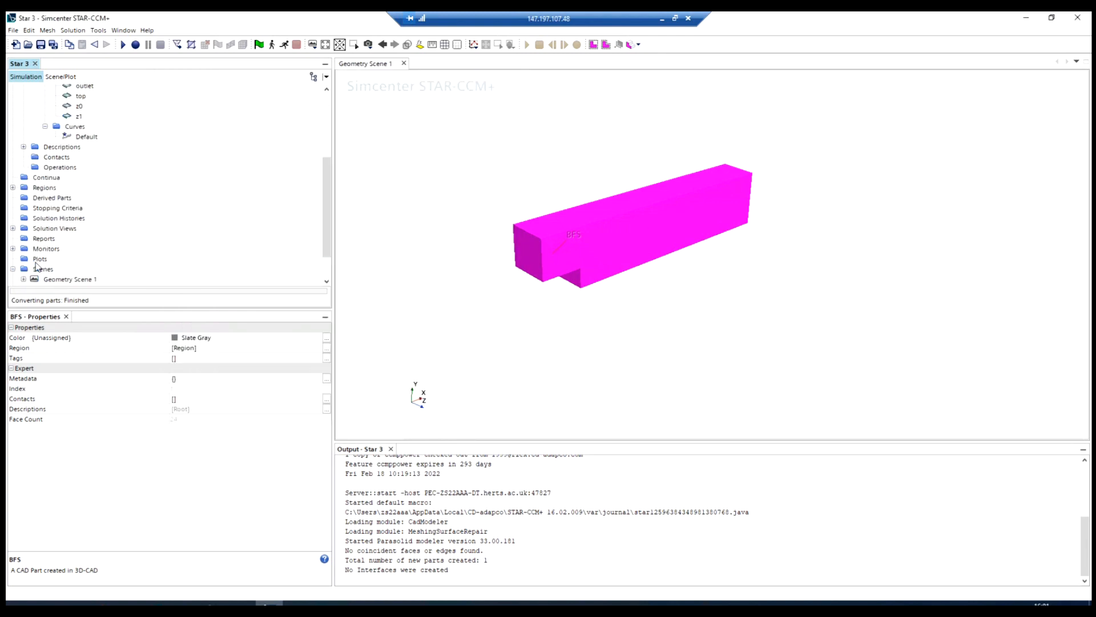
{"action": "left_click", "coordinate": [12, 187]}
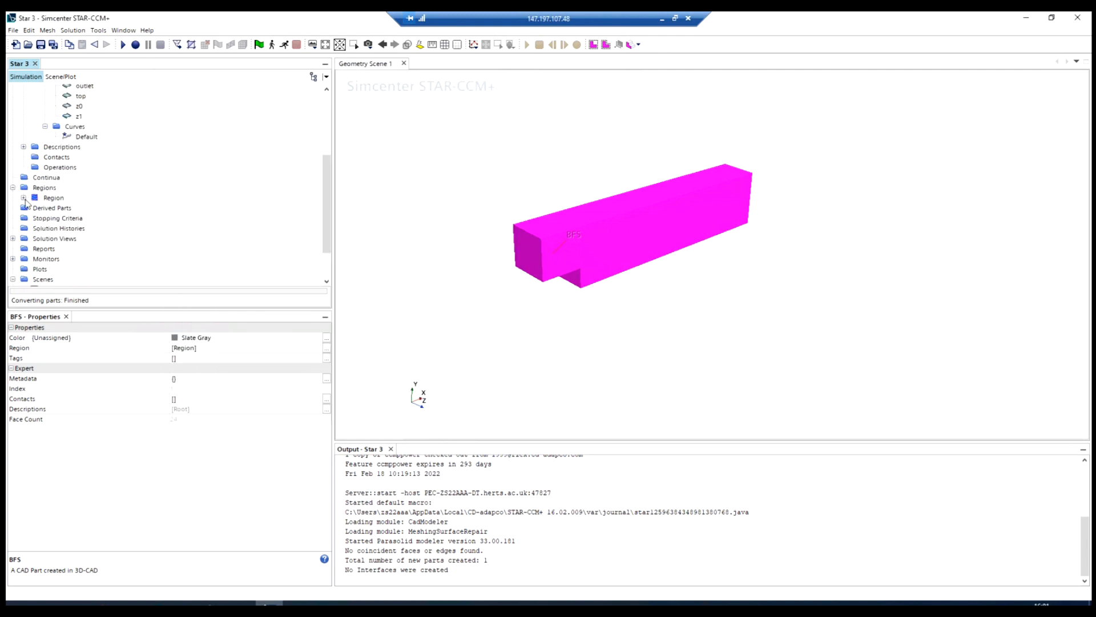
{"action": "left_click", "coordinate": [24, 197]}
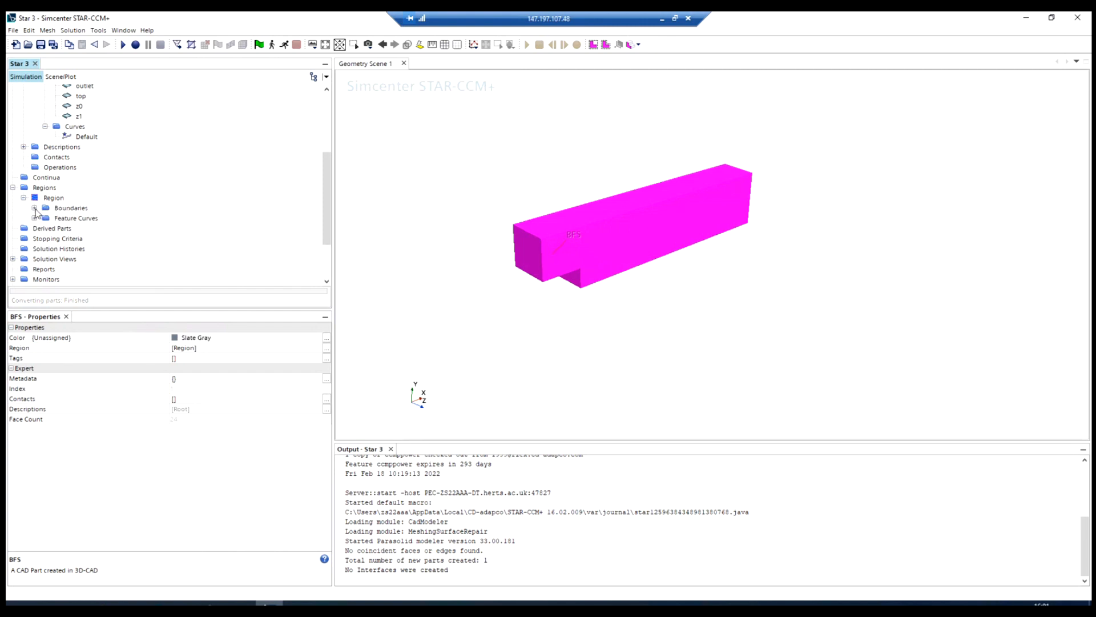
{"action": "left_click", "coordinate": [35, 208]}
{"action": "left_click", "coordinate": [82, 218]}
{"action": "left_click", "coordinate": [74, 260]}
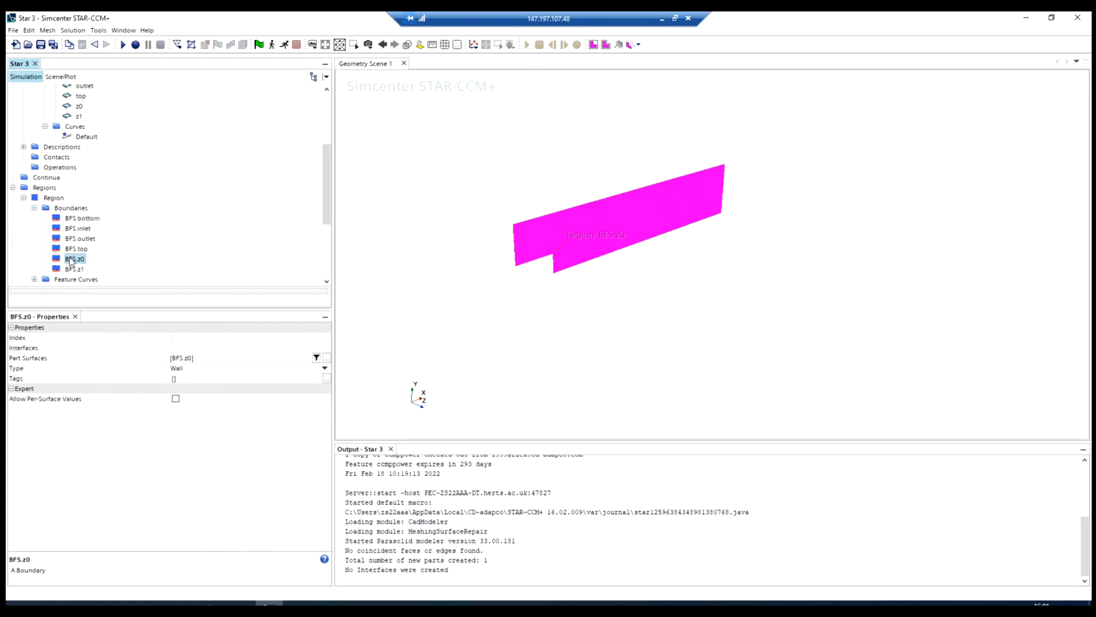
{"action": "left_click", "coordinate": [74, 219]}
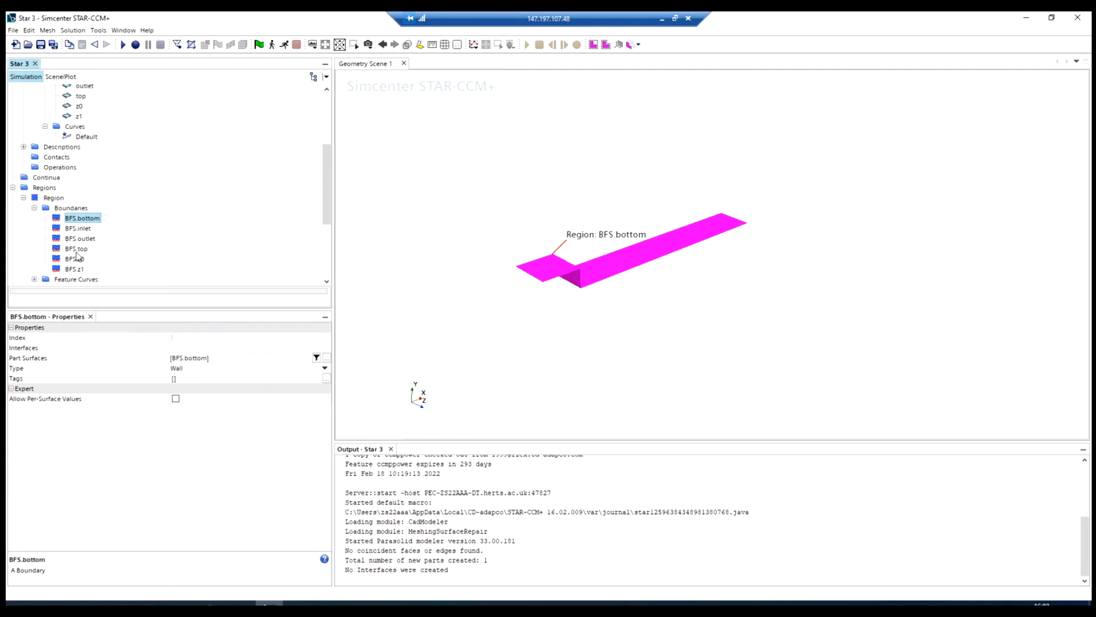
Step: Create a new mesh continuum under Continua
{"action": "left_click", "coordinate": [66, 209]}
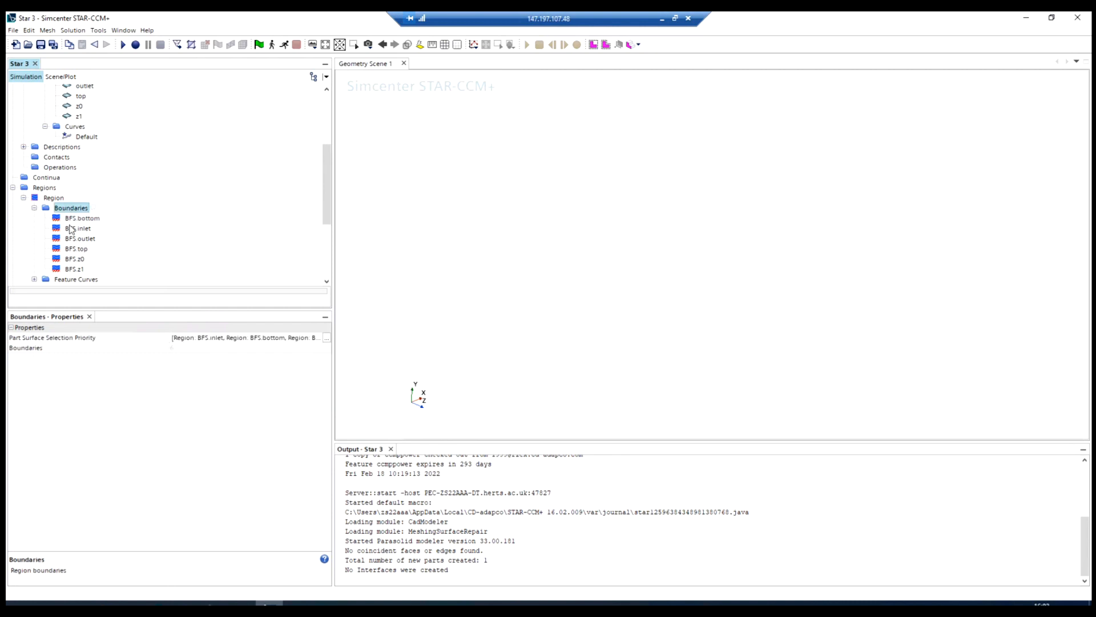
{"action": "scroll", "coordinate": [71, 229], "scroll_direction": "down", "scroll_amount": 1}
{"action": "scroll", "coordinate": [56, 229], "scroll_direction": "up", "scroll_amount": 2}
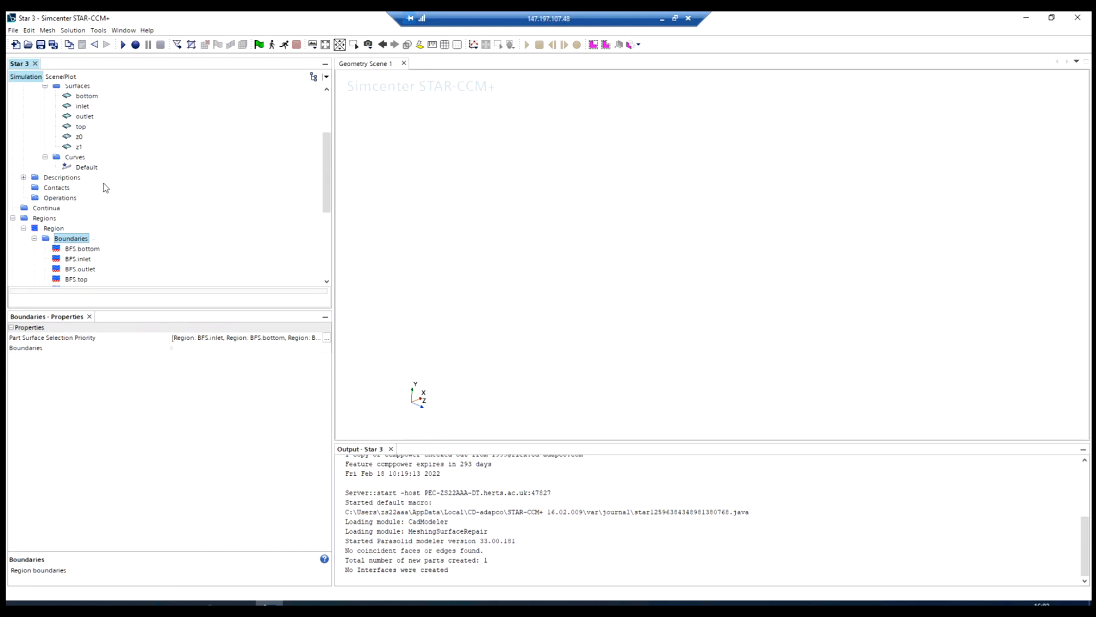
{"action": "left_click", "coordinate": [43, 210]}
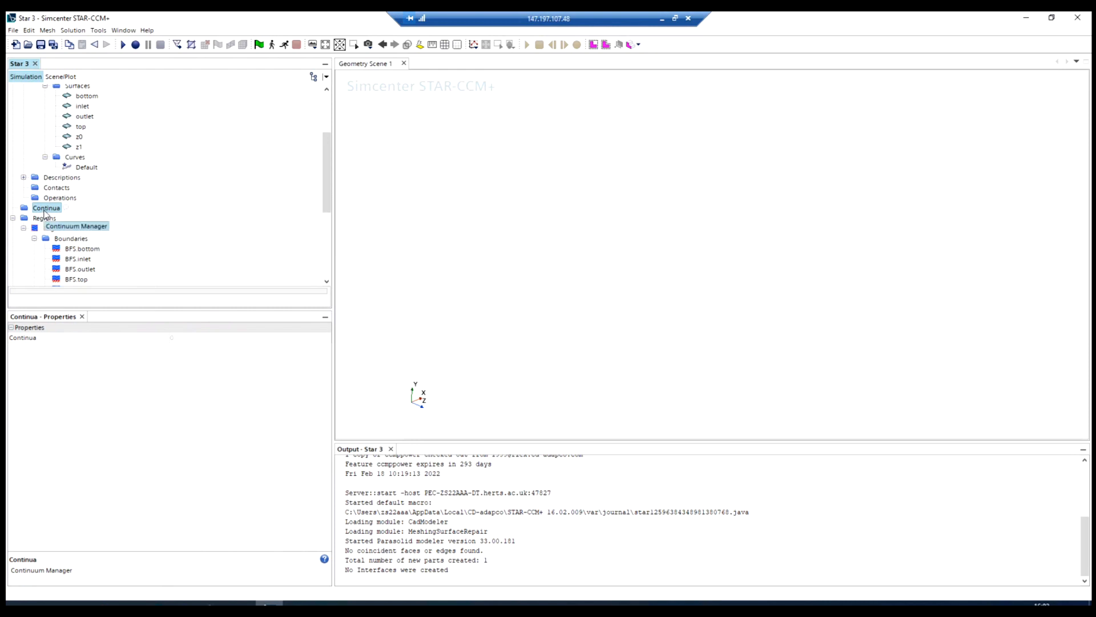
{"action": "right_click", "coordinate": [44, 212]}
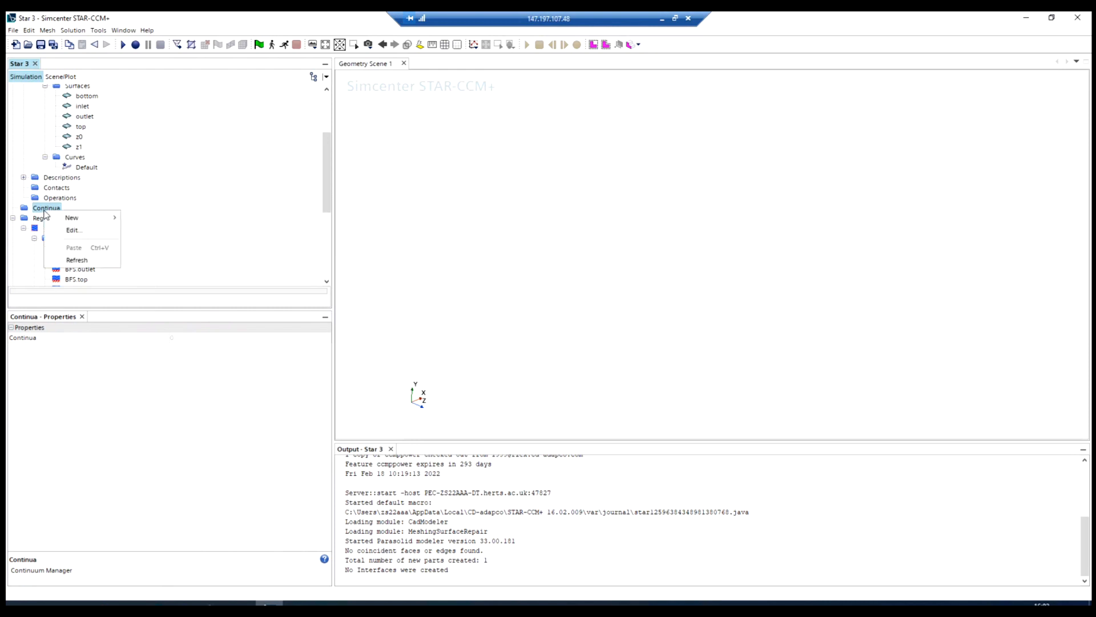
{"action": "mouse_move", "coordinate": [91, 217]}
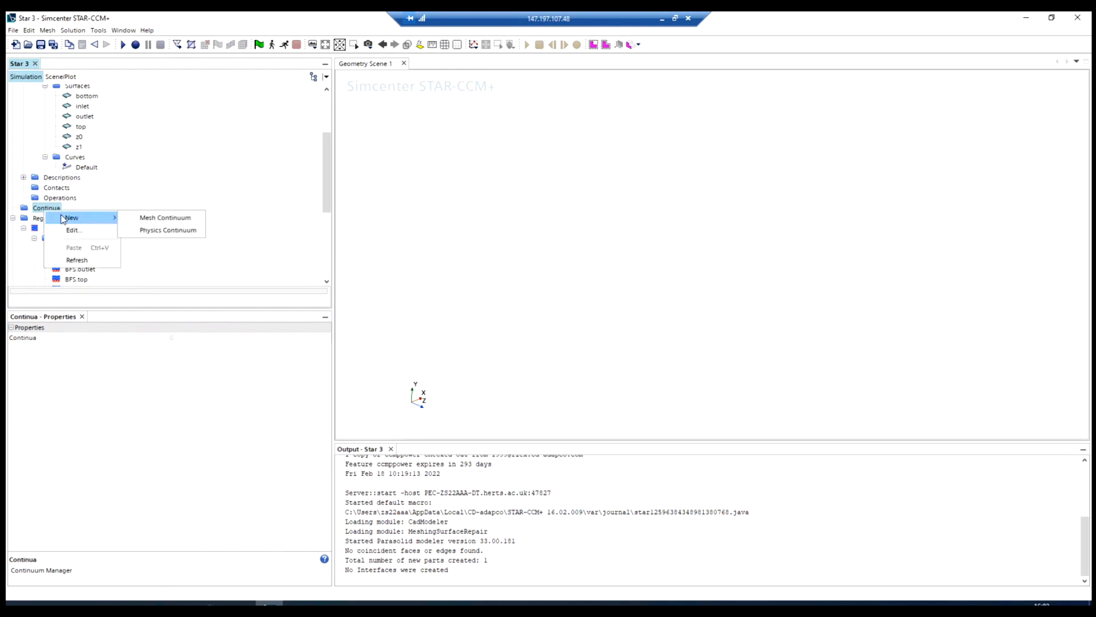
{"action": "left_click", "coordinate": [160, 218]}
{"action": "left_click", "coordinate": [54, 217]}
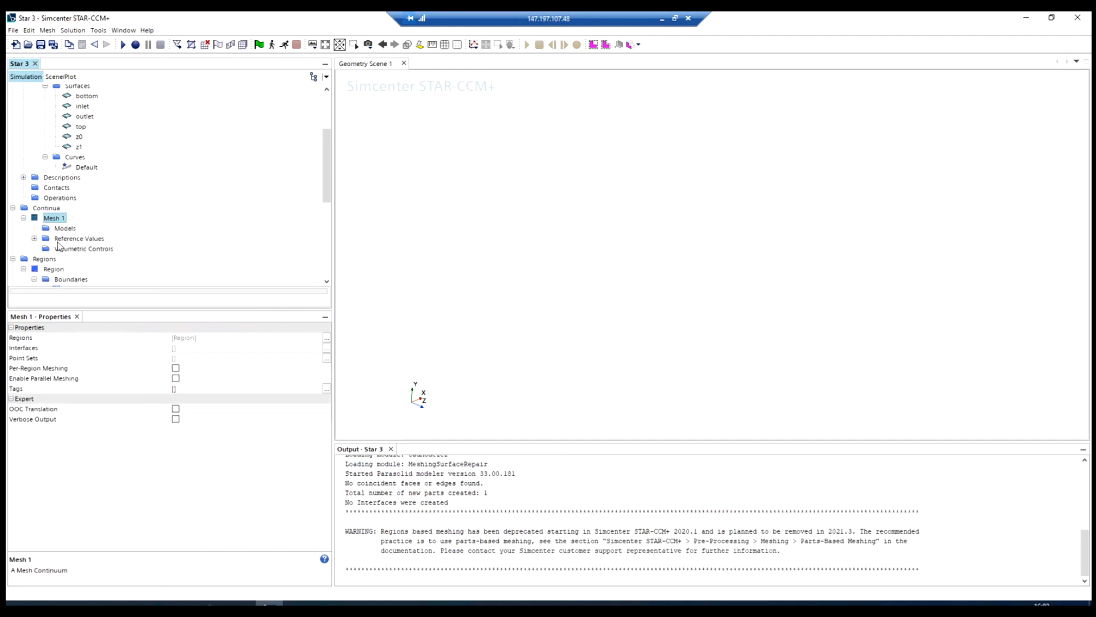
Step: Enable the Trimmer volume mesher in the models of Mesh 1 and view the Trimmer's properties
{"action": "scroll", "coordinate": [54, 257], "scroll_direction": "down", "scroll_amount": 1}
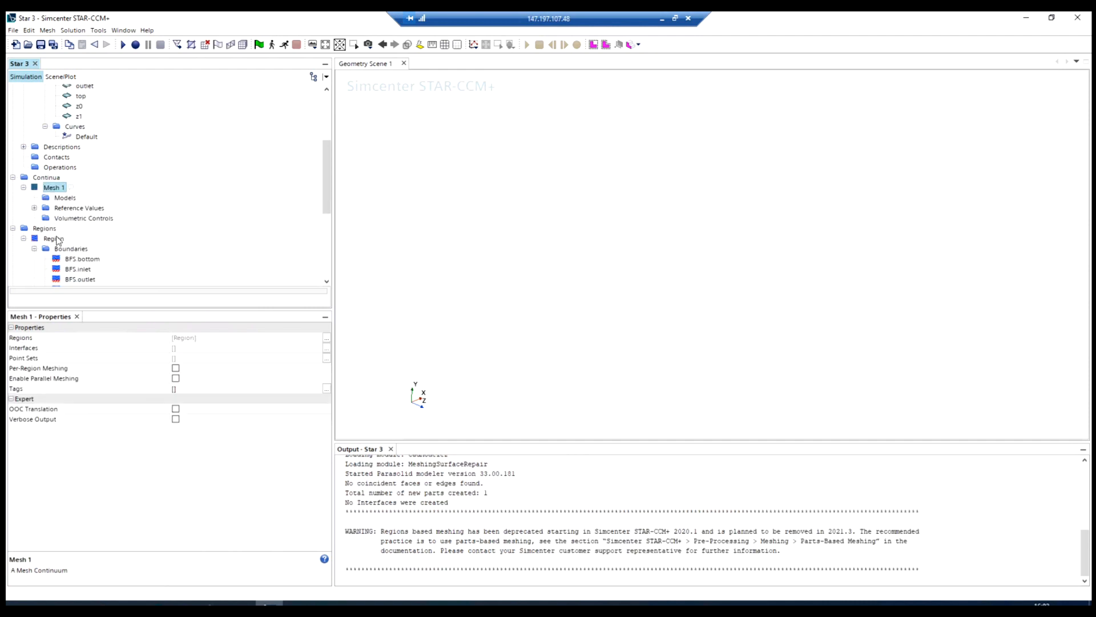
{"action": "left_click", "coordinate": [62, 198]}
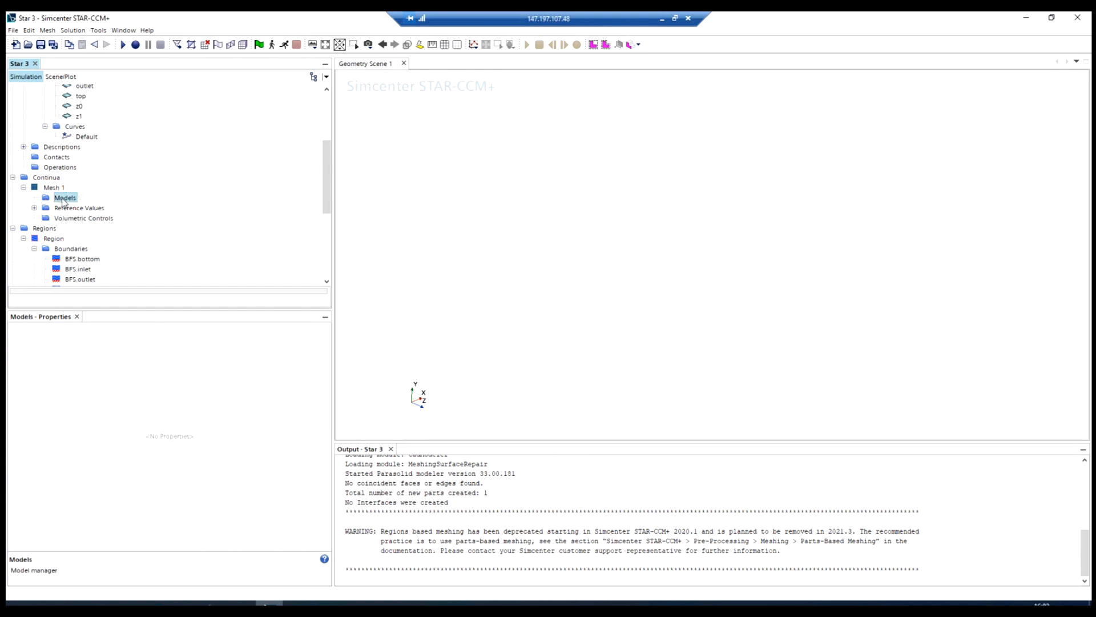
{"action": "double_click", "coordinate": [63, 198]}
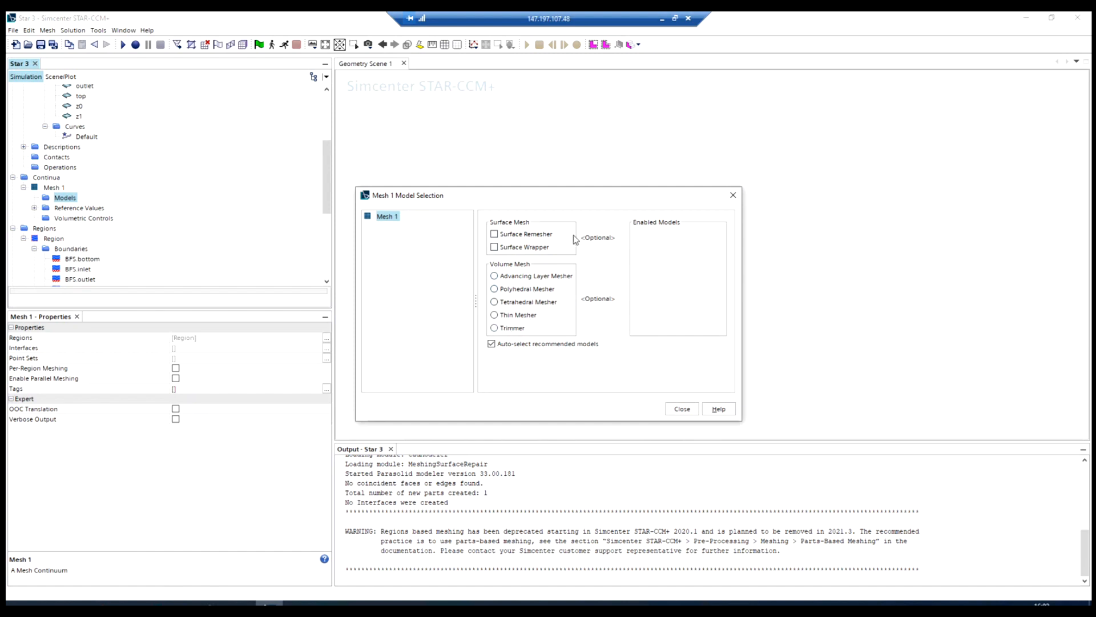
{"action": "left_click", "coordinate": [494, 329]}
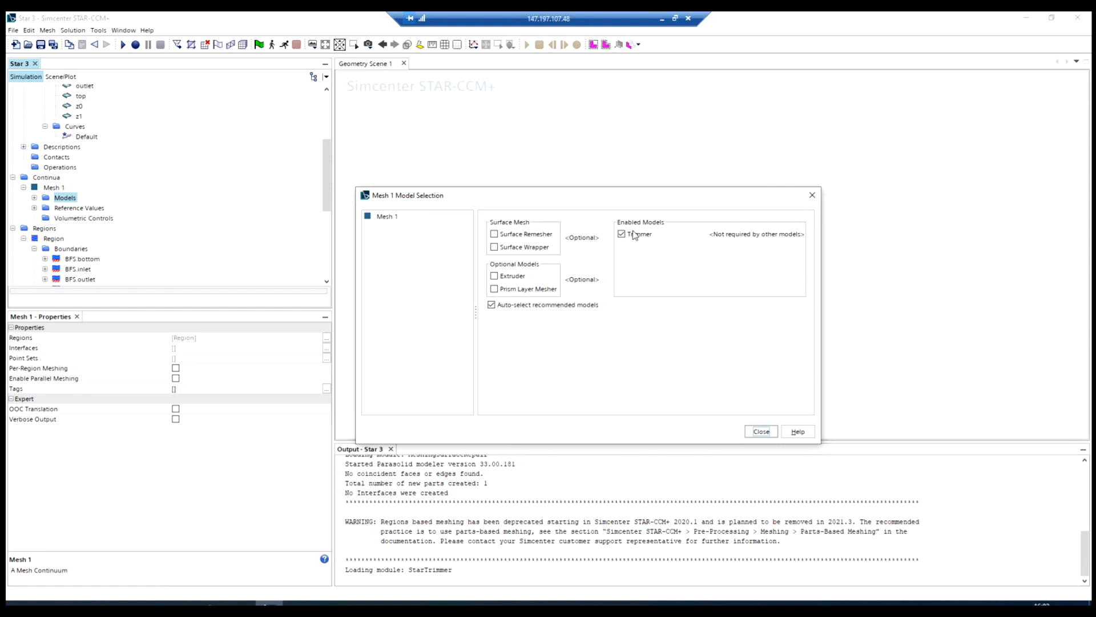
{"action": "left_click", "coordinate": [760, 432]}
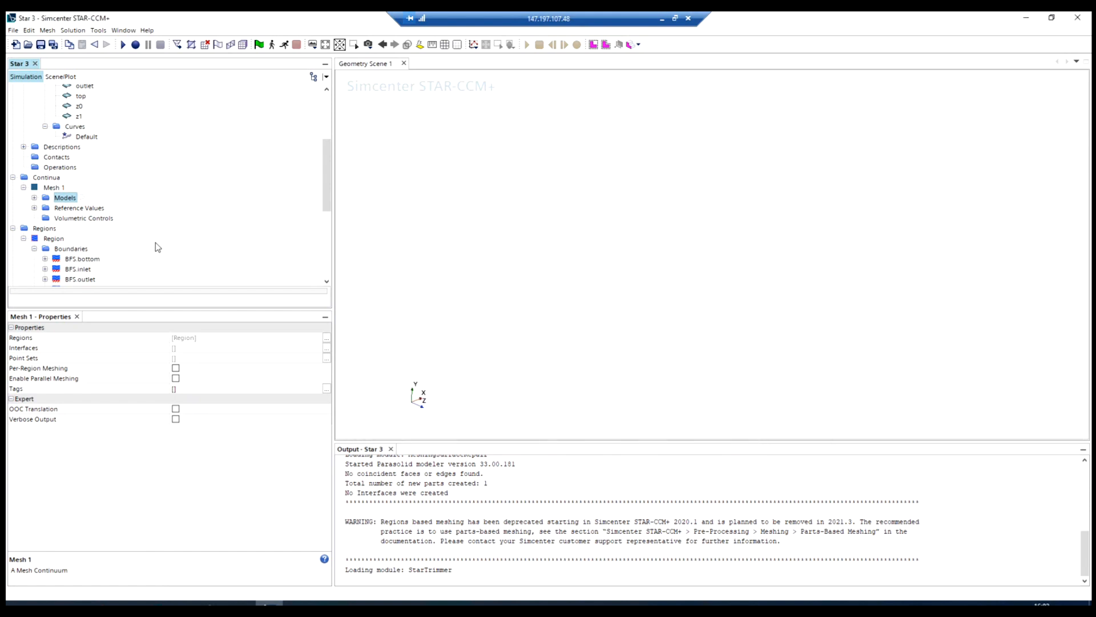
{"action": "left_click", "coordinate": [34, 198]}
{"action": "left_click", "coordinate": [58, 208]}
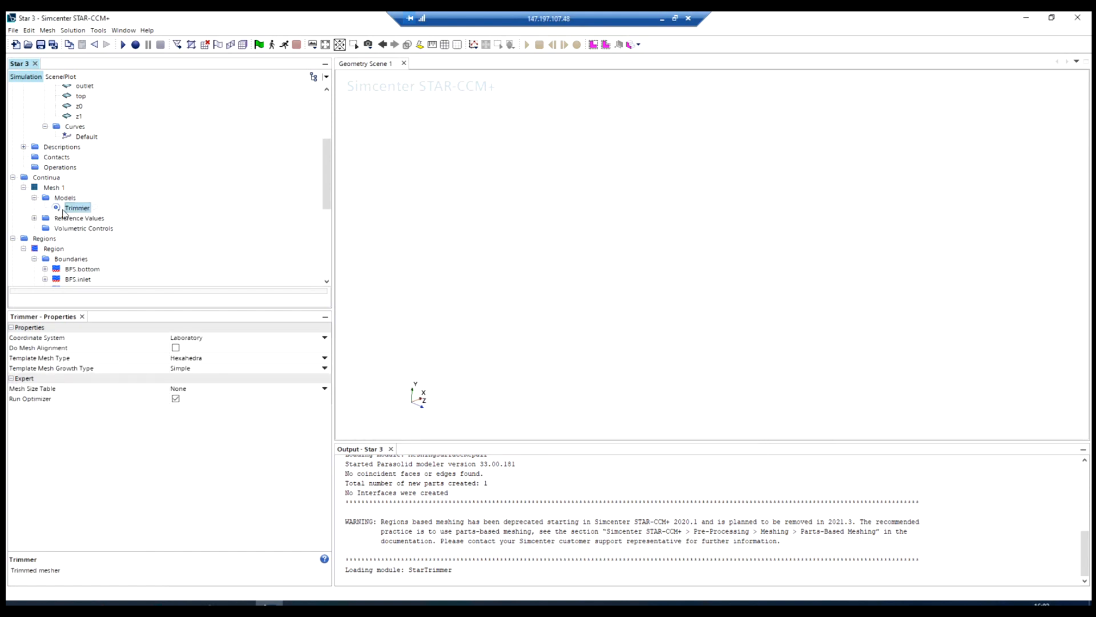
Step: Set the Base Size reference value of Mesh 1 to 0.1 m
{"action": "left_click", "coordinate": [34, 218]}
{"action": "left_click", "coordinate": [73, 229]}
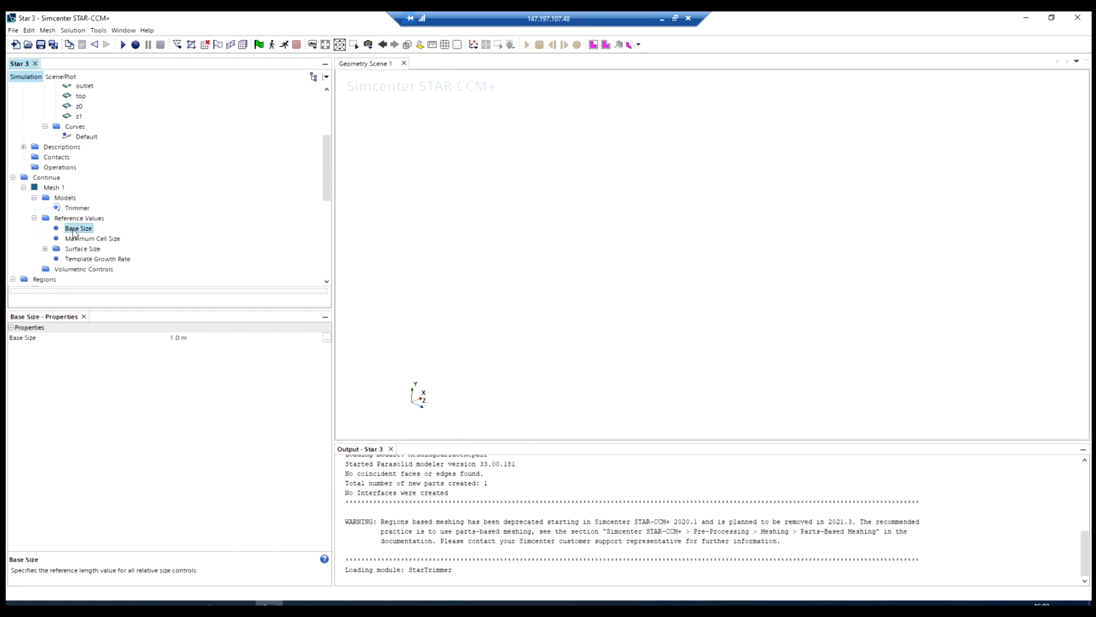
{"action": "left_click", "coordinate": [77, 219]}
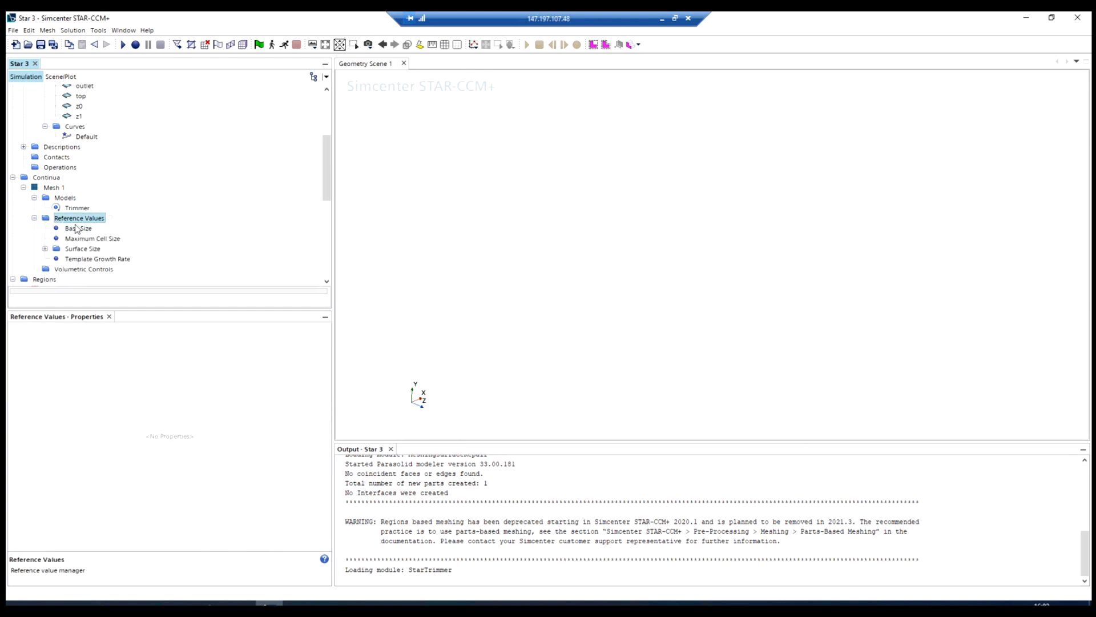
{"action": "left_click", "coordinate": [76, 230]}
{"action": "left_click", "coordinate": [187, 340]}
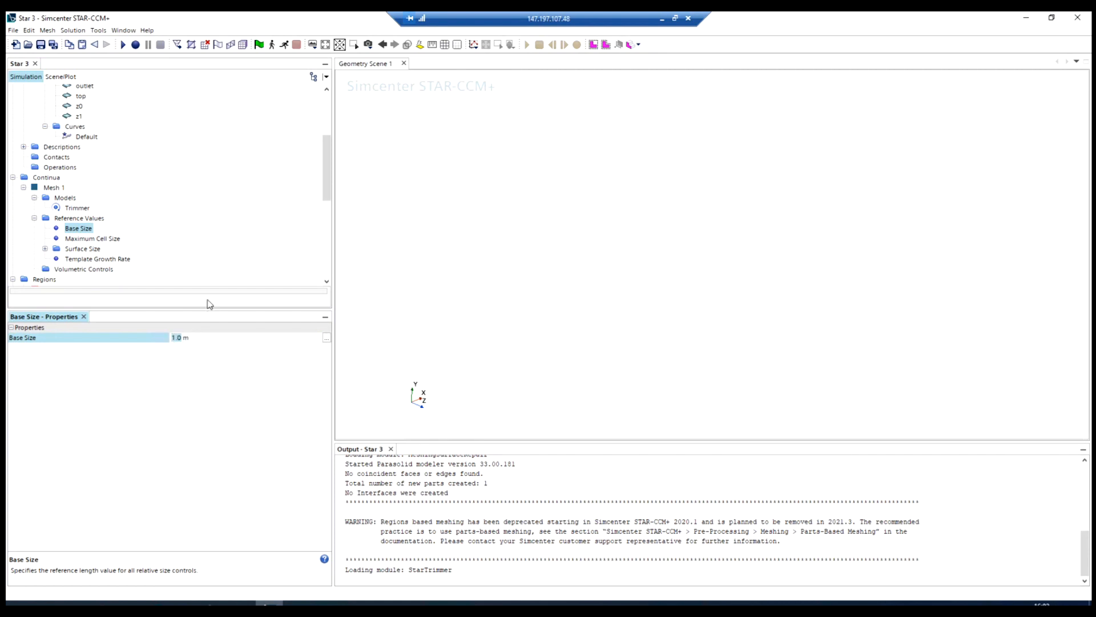
{"action": "left_click", "coordinate": [183, 337]}
{"action": "left_click_drag", "start_coordinate": [183, 337], "coordinate": [169, 337]}
{"action": "type", "text": "0.1"}
{"action": "key", "text": "Return"}
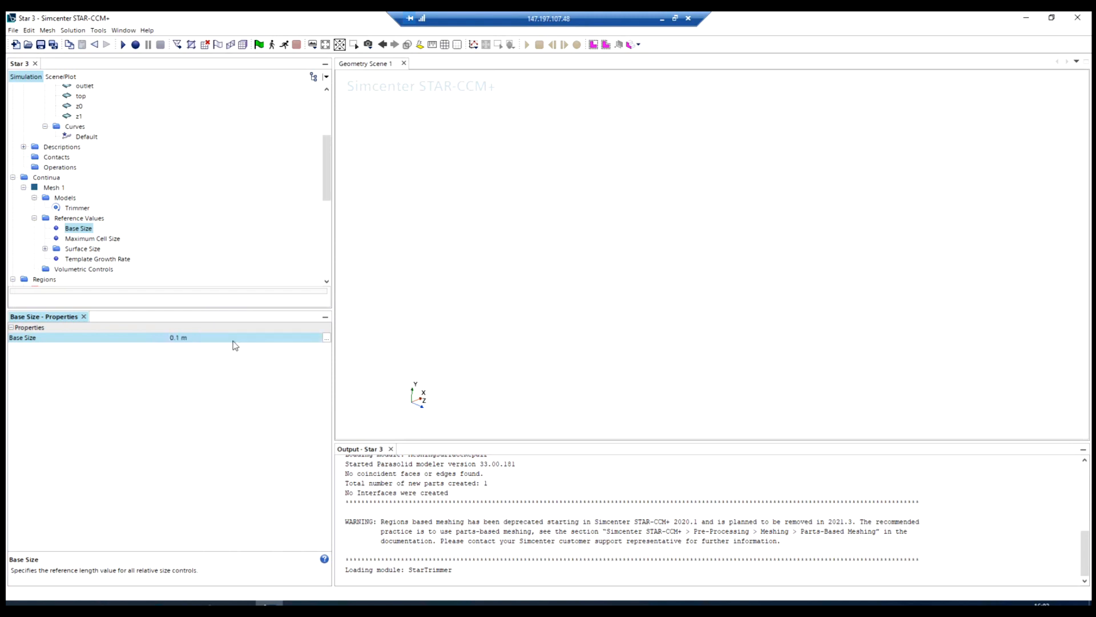
Step: Check the Maximum Cell Size and Surface Size reference values and generate the volume mesh
{"action": "left_click", "coordinate": [100, 239]}
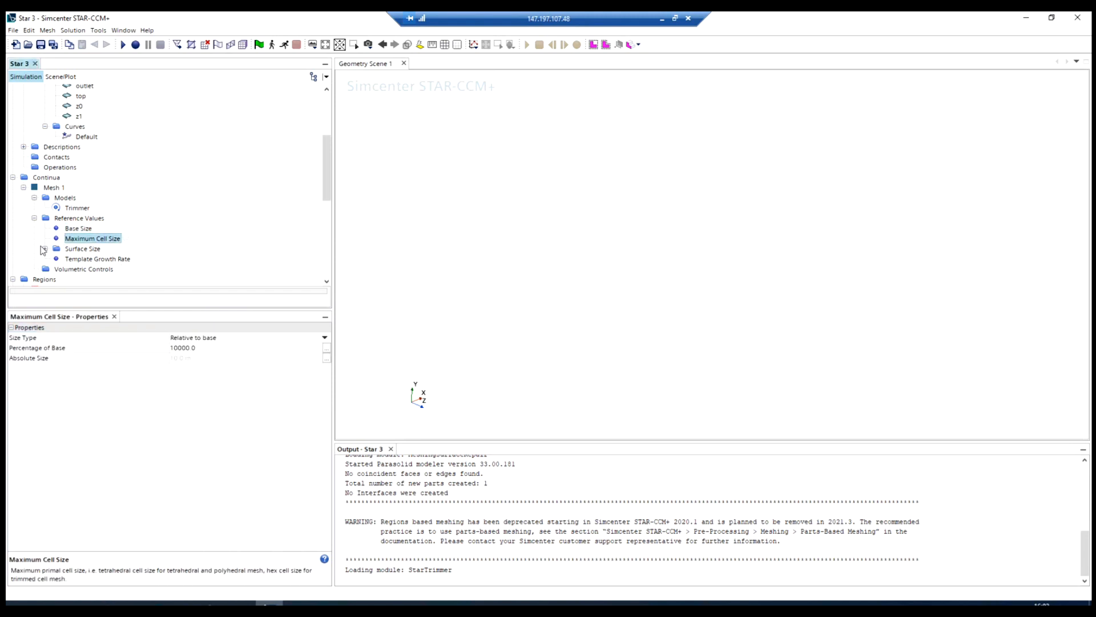
{"action": "left_click", "coordinate": [45, 249]}
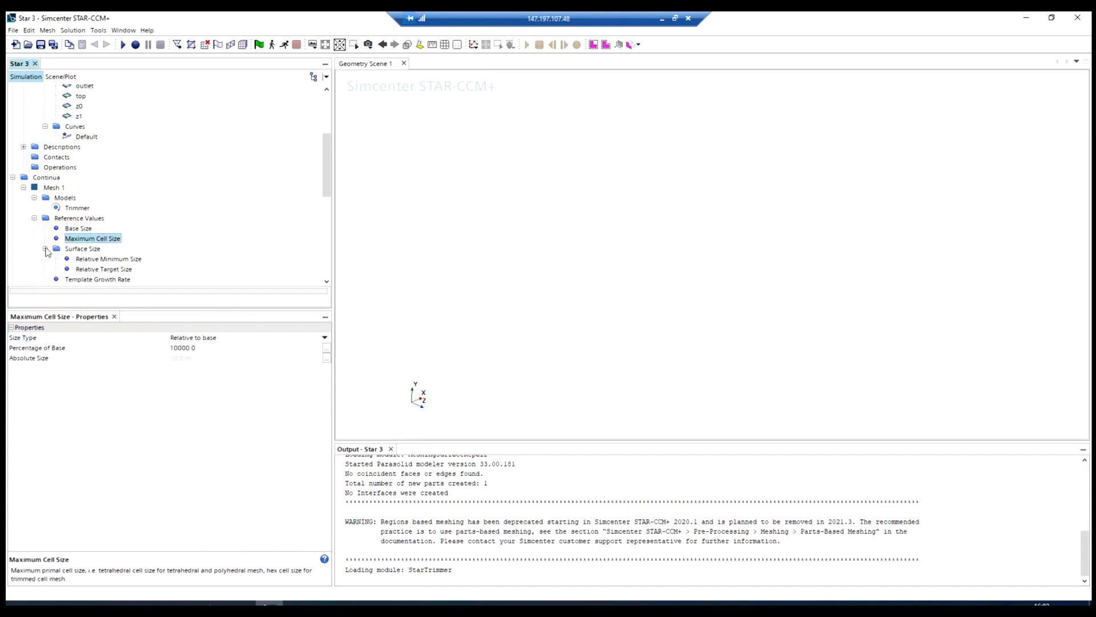
{"action": "left_click", "coordinate": [243, 46]}
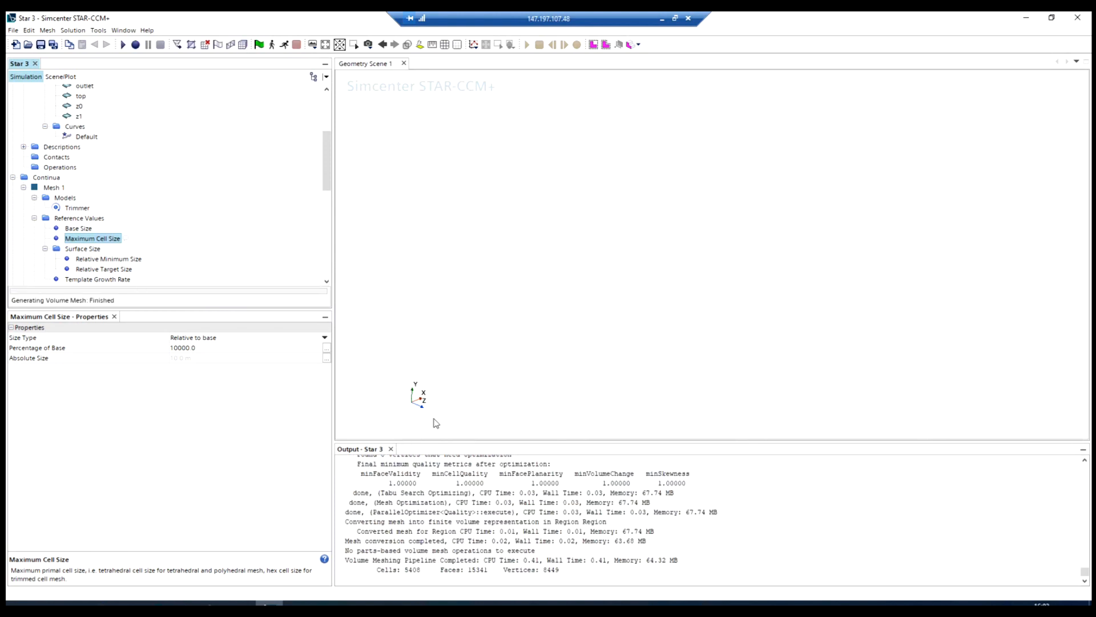
Step: Create a mesh scene and examine the volume mesh of the step channel from several angles
{"action": "left_click", "coordinate": [368, 45]}
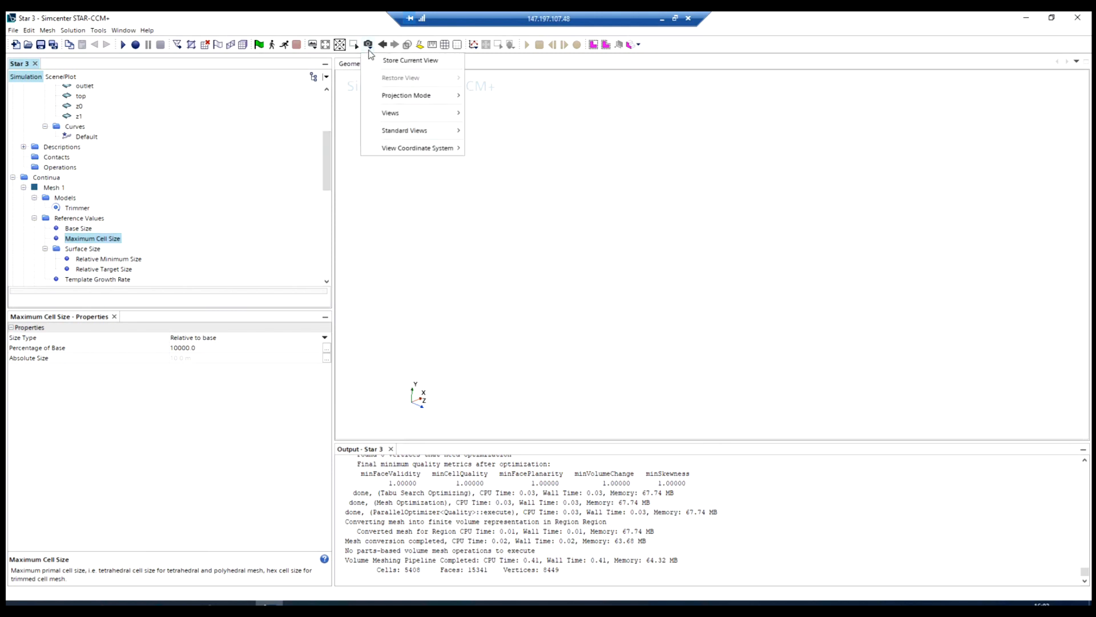
{"action": "left_click", "coordinate": [313, 52]}
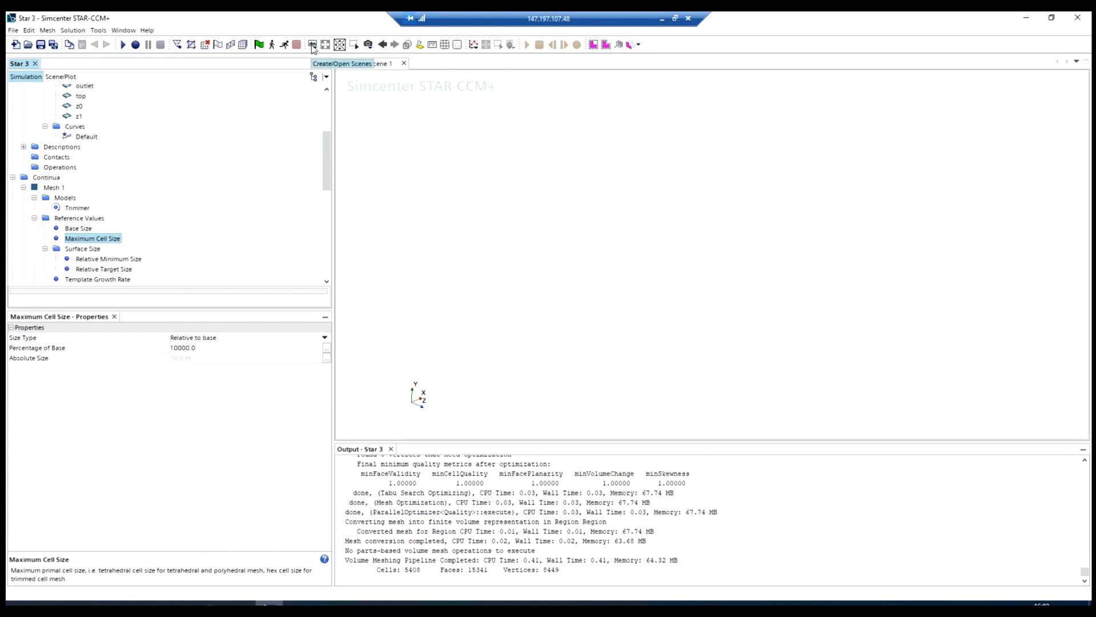
{"action": "left_click", "coordinate": [313, 46]}
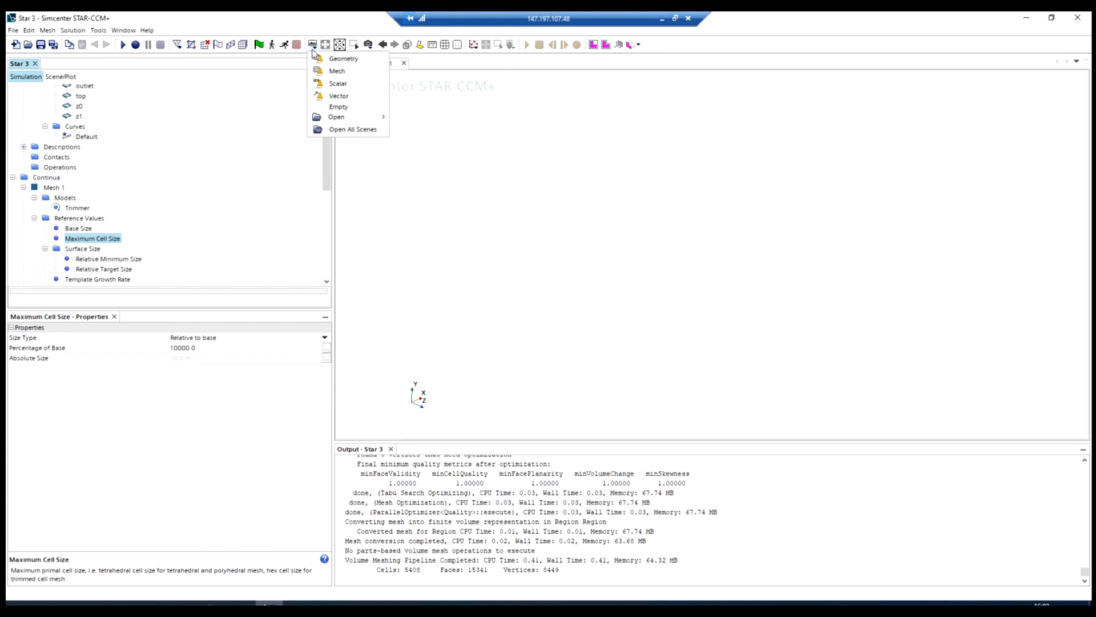
{"action": "left_click", "coordinate": [337, 71]}
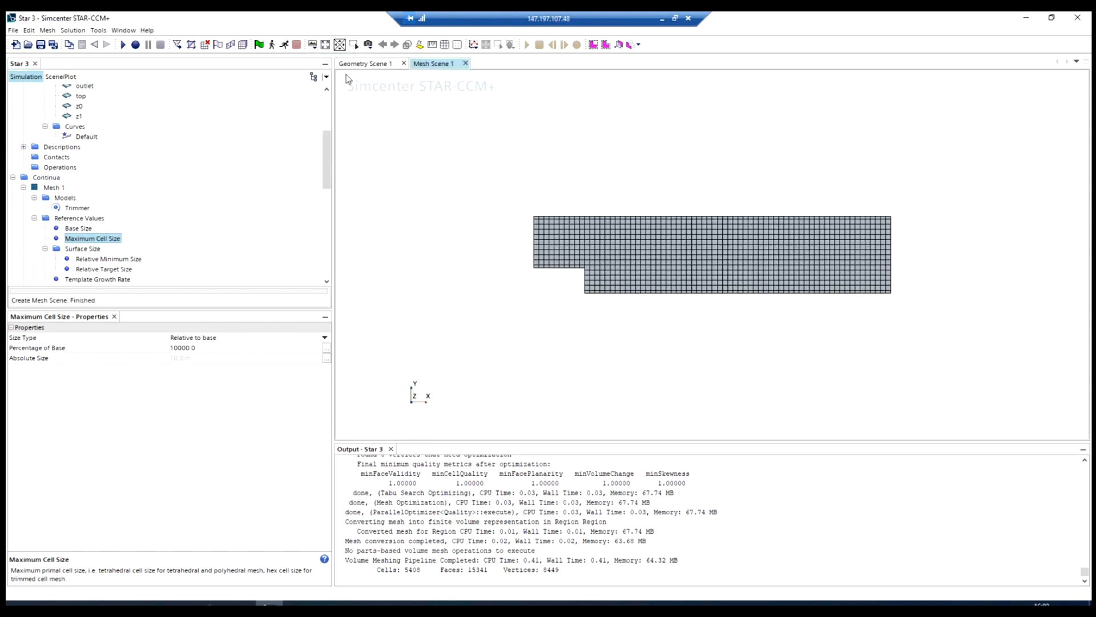
{"action": "mouse_move", "coordinate": [510, 290]}
{"action": "left_mouse_down"}
{"action": "mouse_move", "coordinate": [558, 306]}
{"action": "mouse_move", "coordinate": [682, 311]}
{"action": "left_mouse_up"}
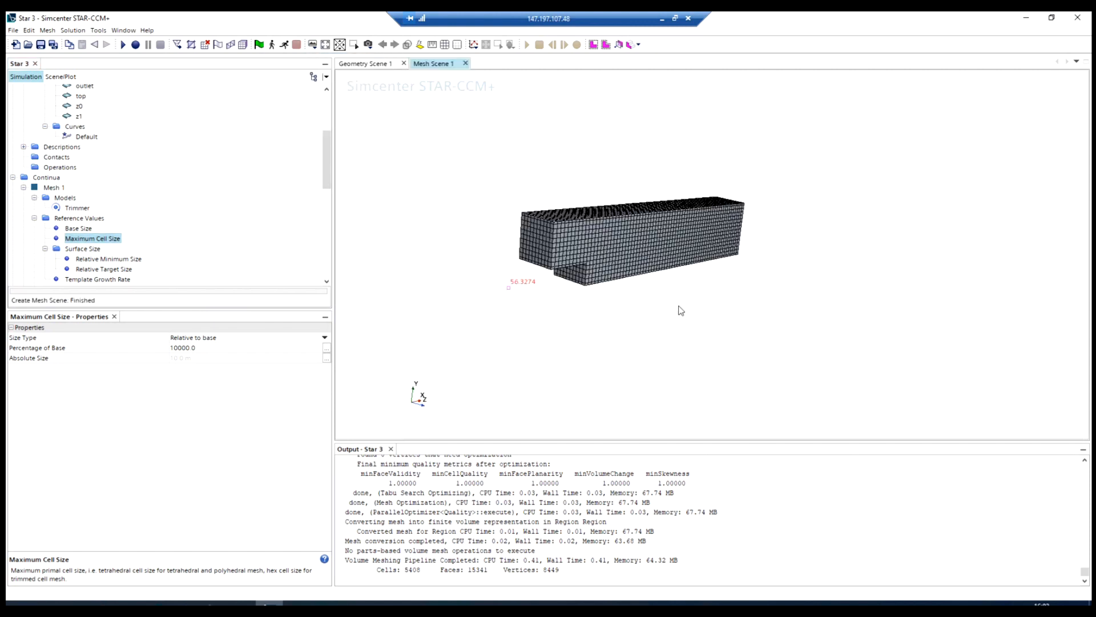
{"action": "key", "text": "r"}
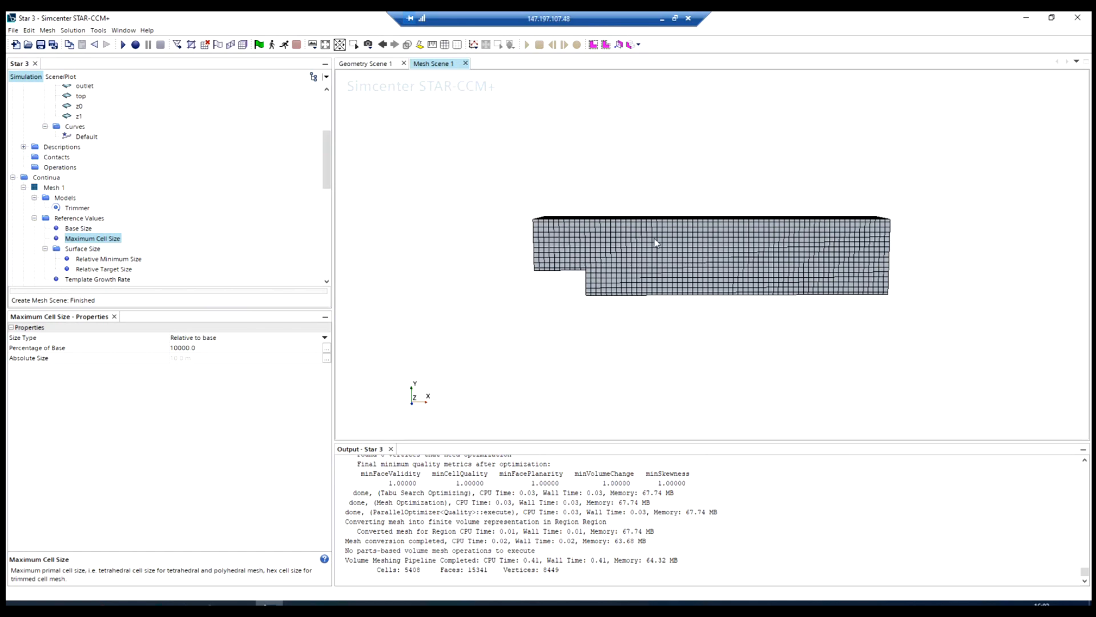
{"action": "mouse_move", "coordinate": [512, 255]}
{"action": "left_mouse_down"}
{"action": "mouse_move", "coordinate": [634, 296]}
{"action": "mouse_move", "coordinate": [617, 257]}
{"action": "mouse_move", "coordinate": [634, 266]}
{"action": "mouse_move", "coordinate": [465, 201]}
{"action": "mouse_move", "coordinate": [445, 217]}
{"action": "mouse_move", "coordinate": [380, 206]}
{"action": "mouse_move", "coordinate": [411, 161]}
{"action": "mouse_move", "coordinate": [489, 331]}
{"action": "mouse_move", "coordinate": [503, 321]}
{"action": "mouse_move", "coordinate": [447, 244]}
{"action": "mouse_move", "coordinate": [519, 274]}
{"action": "left_mouse_up"}
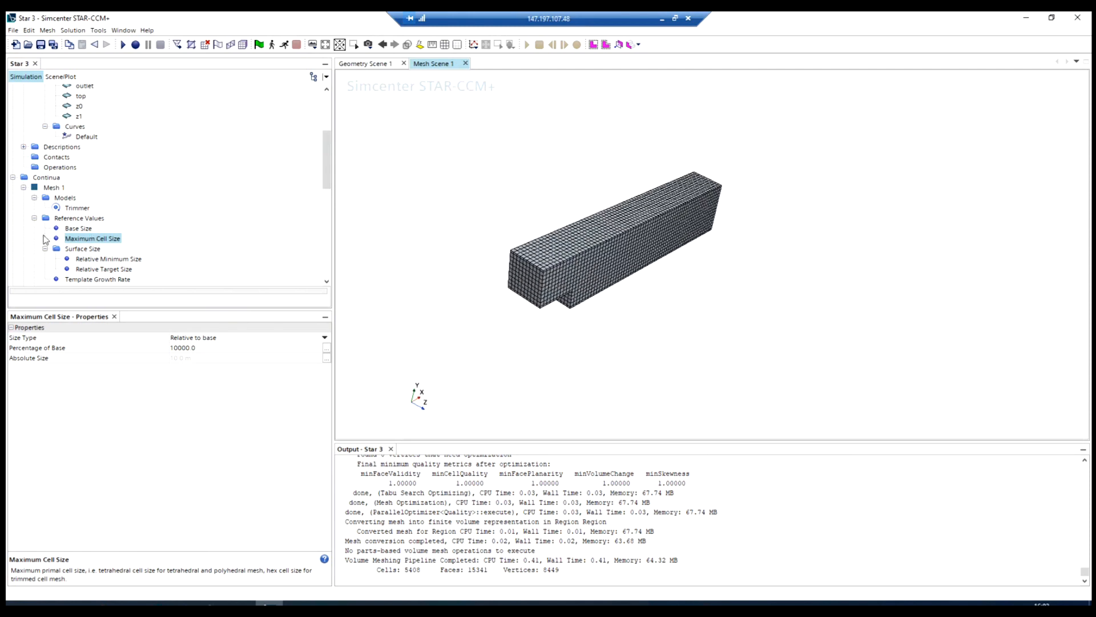
Step: Start a new plane section of the region under Derived Parts
{"action": "left_click", "coordinate": [13, 177]}
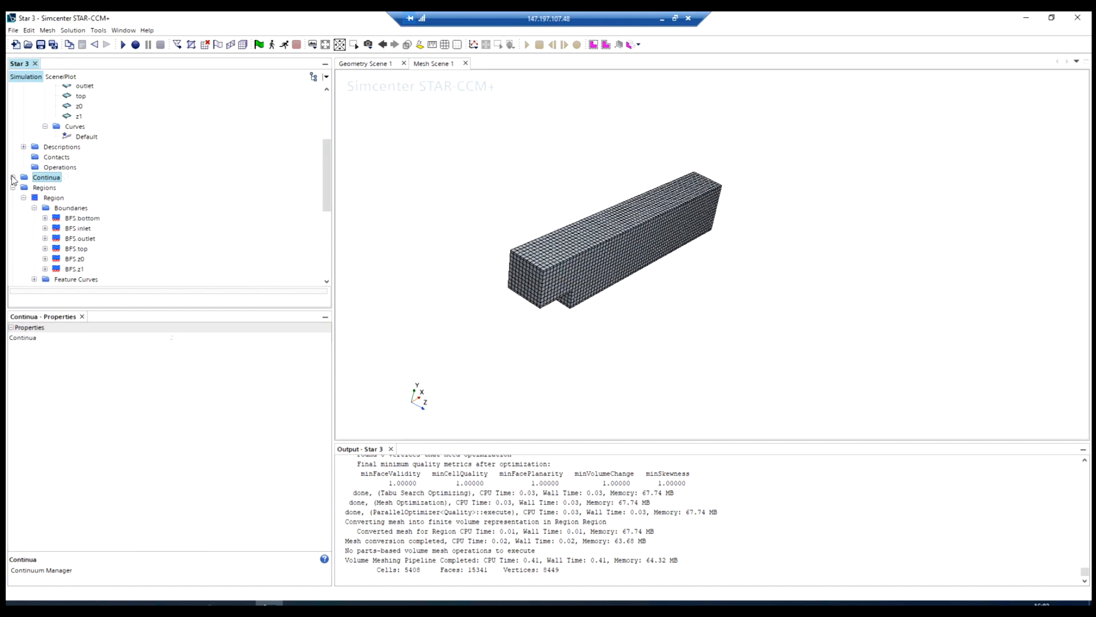
{"action": "left_click", "coordinate": [13, 188]}
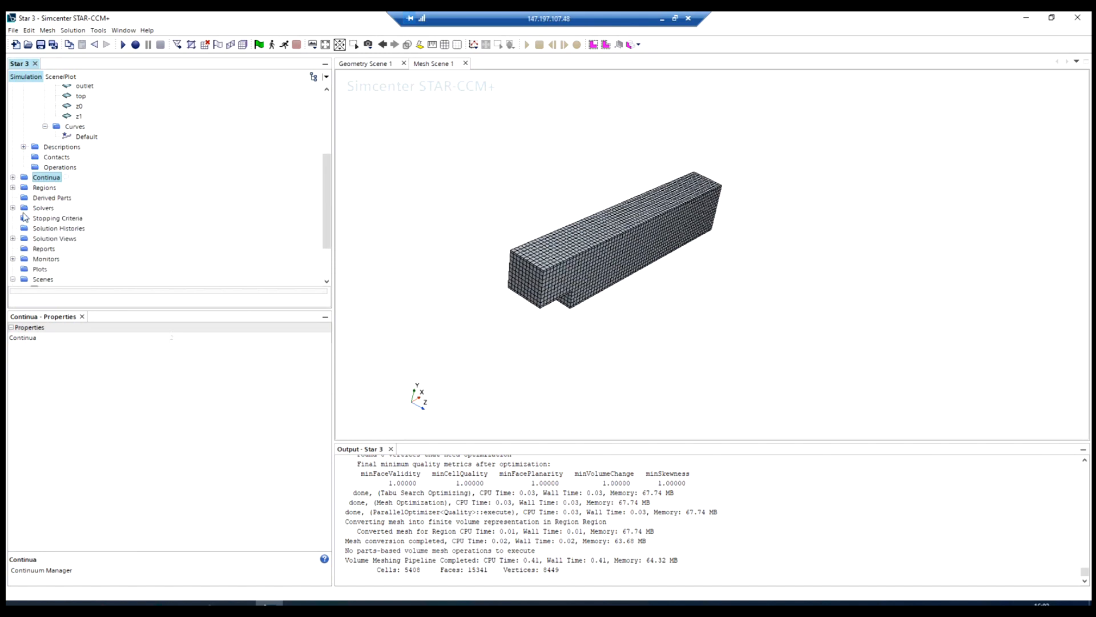
{"action": "left_click", "coordinate": [42, 199]}
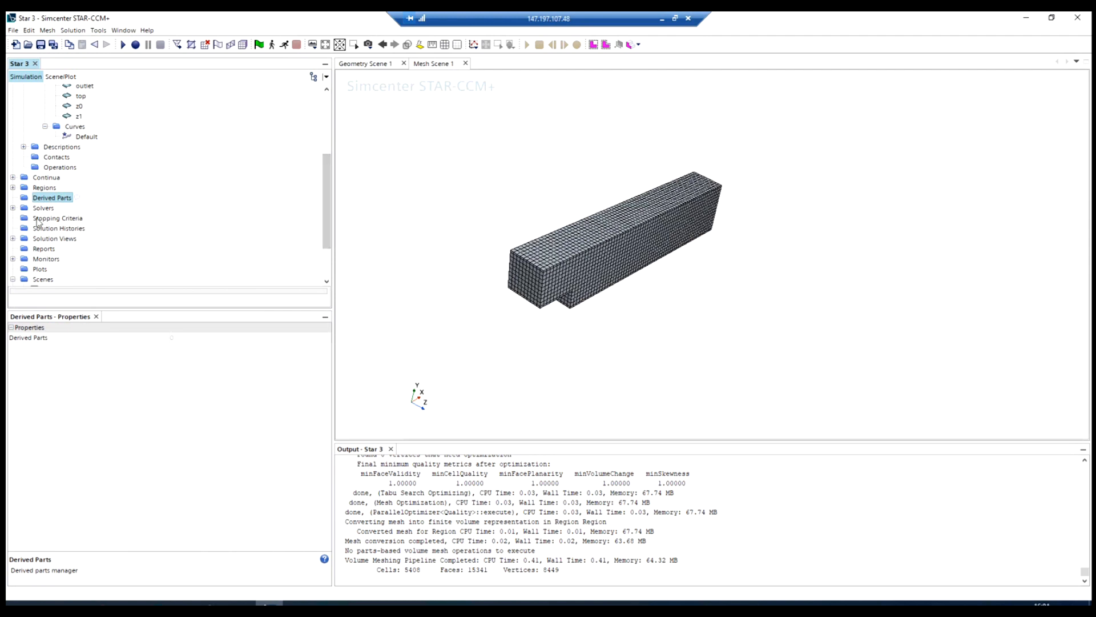
{"action": "right_click", "coordinate": [51, 201]}
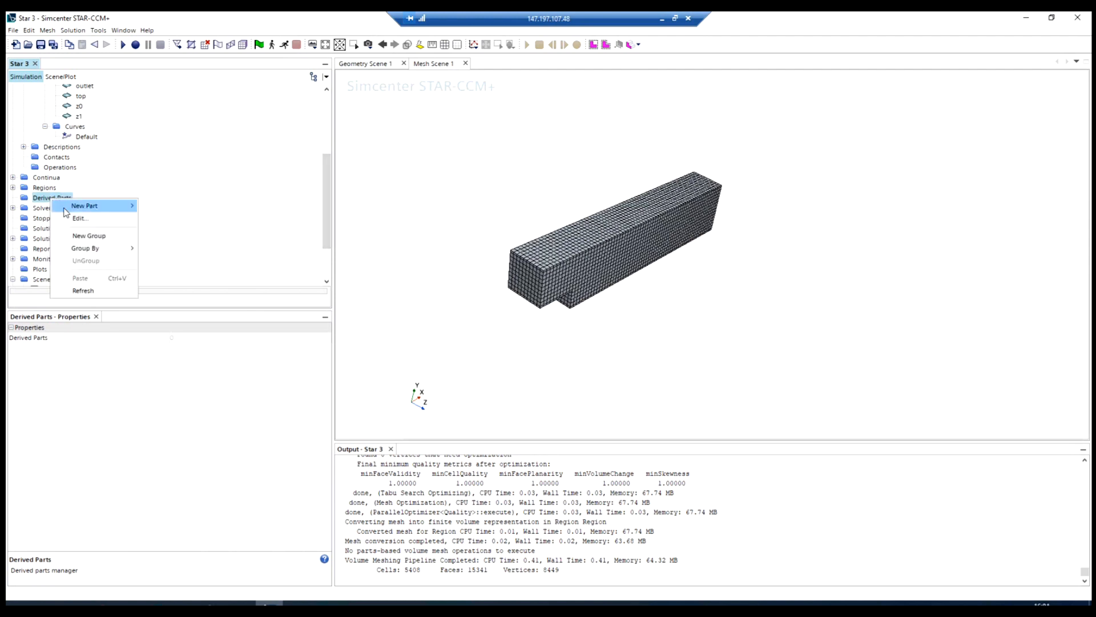
{"action": "mouse_move", "coordinate": [86, 206]}
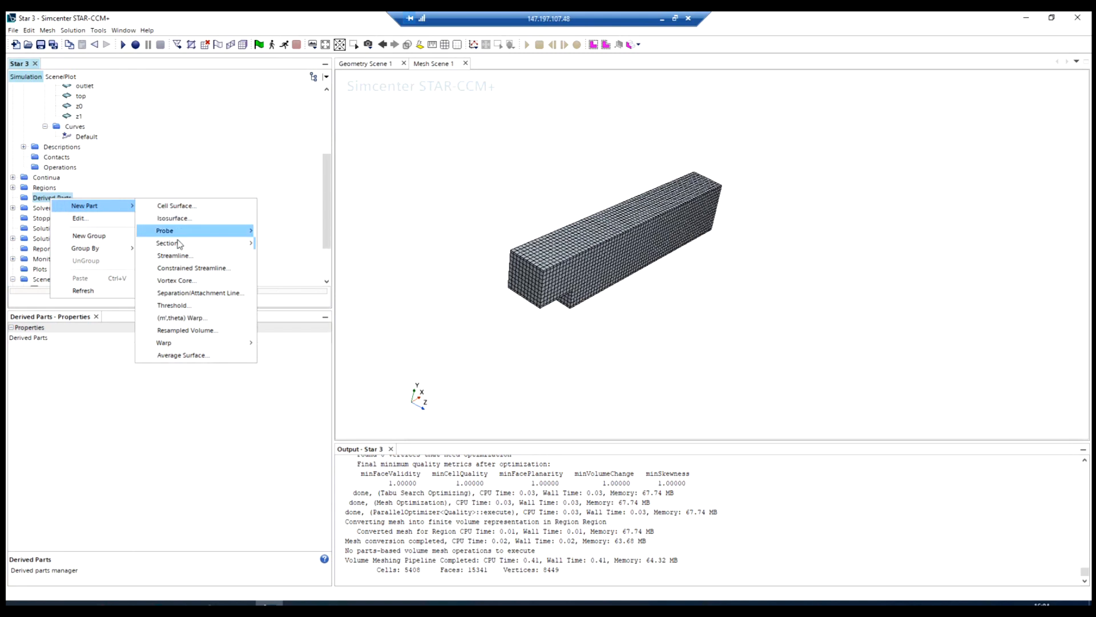
{"action": "mouse_move", "coordinate": [176, 245]}
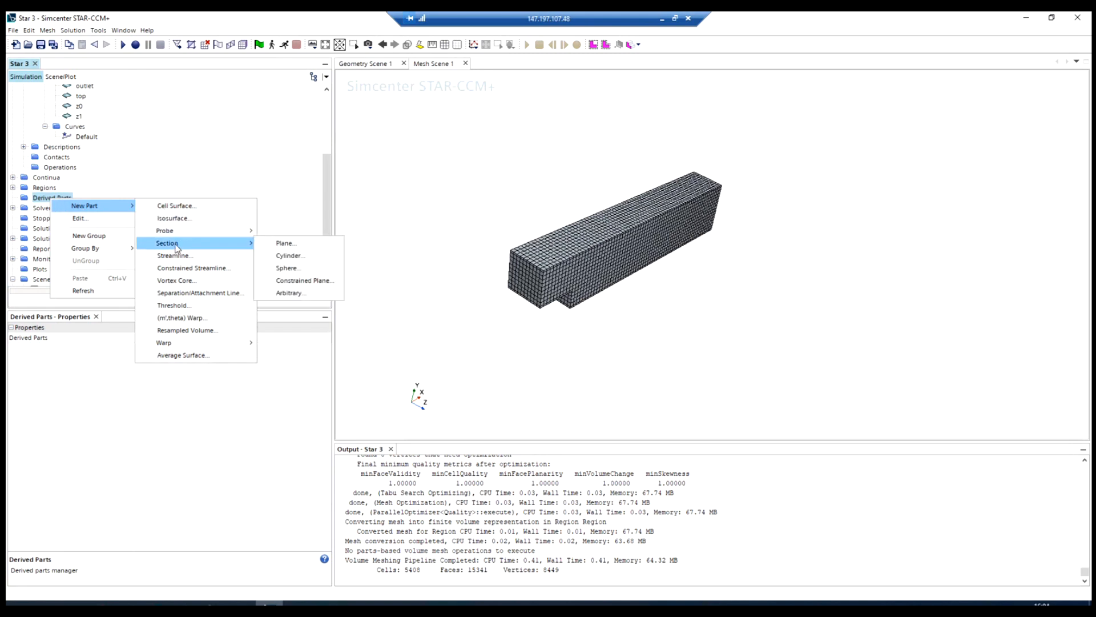
{"action": "left_click", "coordinate": [298, 245]}
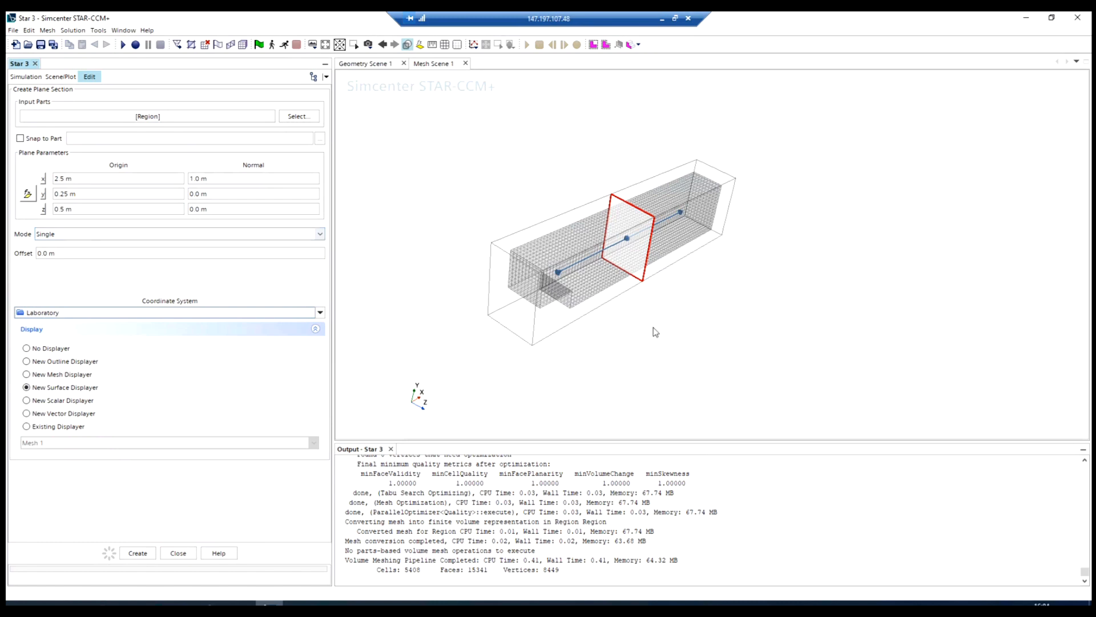
Step: Set the plane section's origin to X 0 m and Y 0 m, keeping Z at 0.5 m
{"action": "left_click_drag", "start_coordinate": [649, 333], "coordinate": [588, 329]}
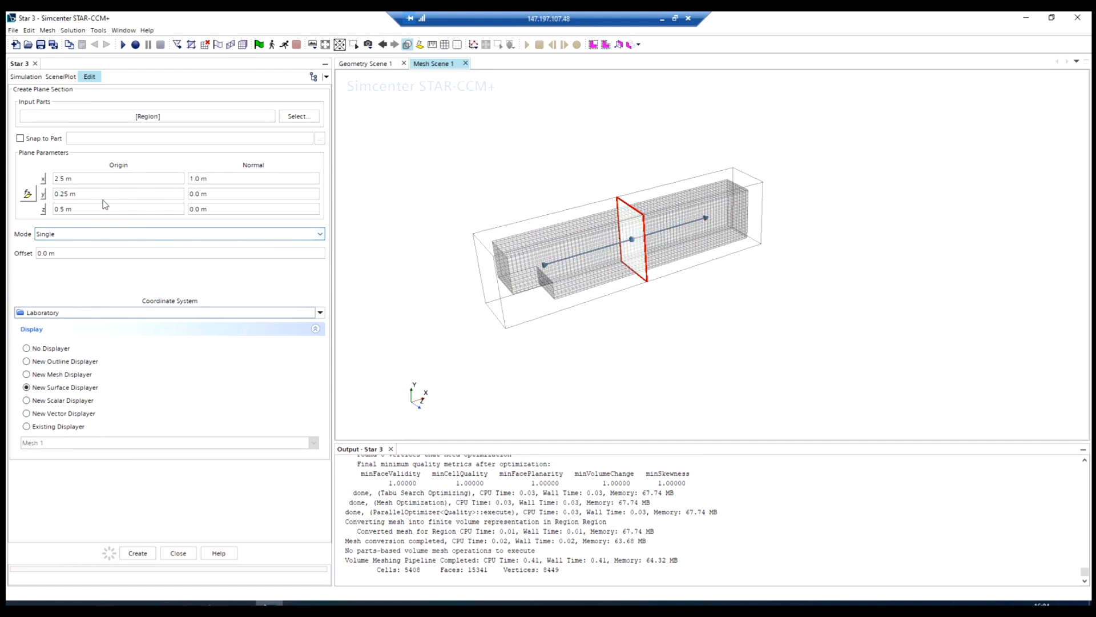
{"action": "left_click", "coordinate": [69, 179]}
{"action": "left_click", "coordinate": [68, 179]}
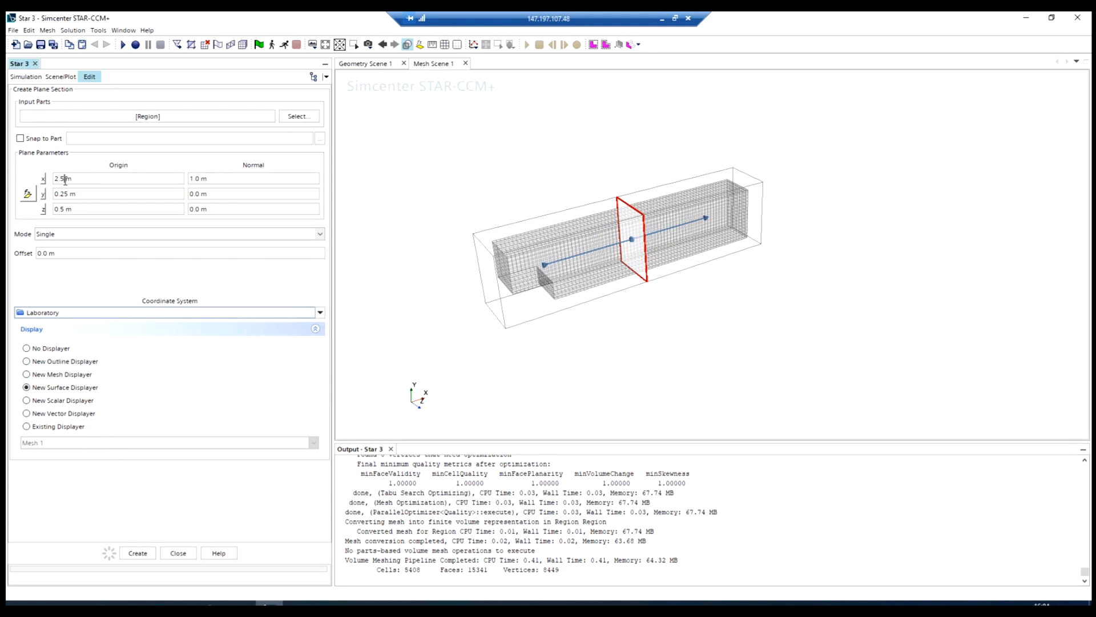
{"action": "left_click_drag", "start_coordinate": [66, 180], "coordinate": [54, 179]}
{"action": "type", "text": "0"}
{"action": "key", "text": "Tab"}
{"action": "type", "text": "0"}
{"action": "key", "text": "Tab"}
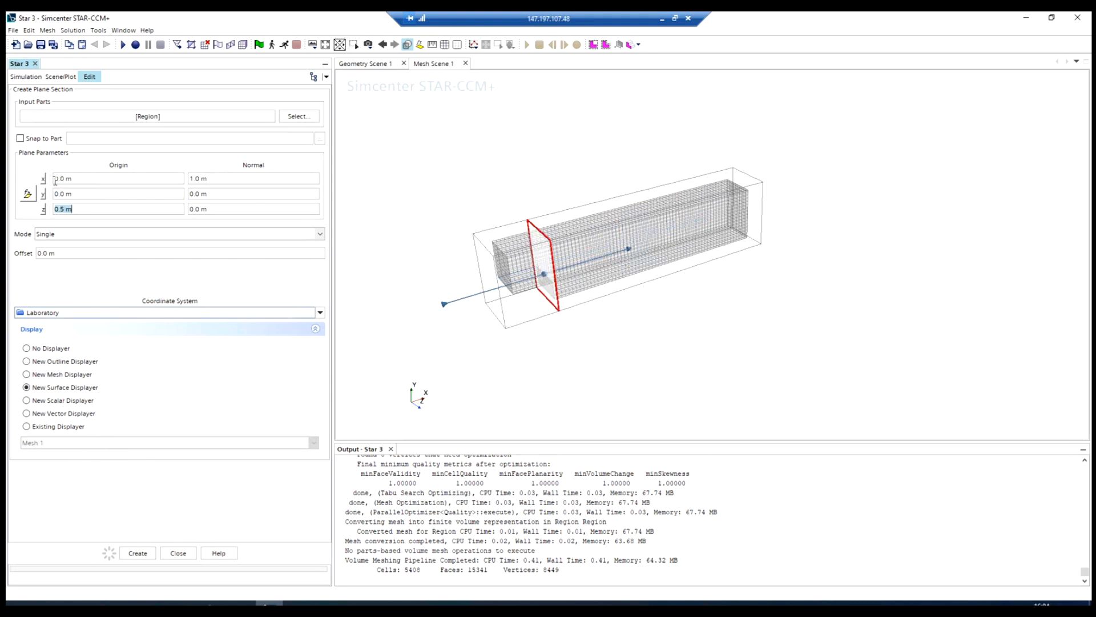
{"action": "left_click", "coordinate": [446, 212]}
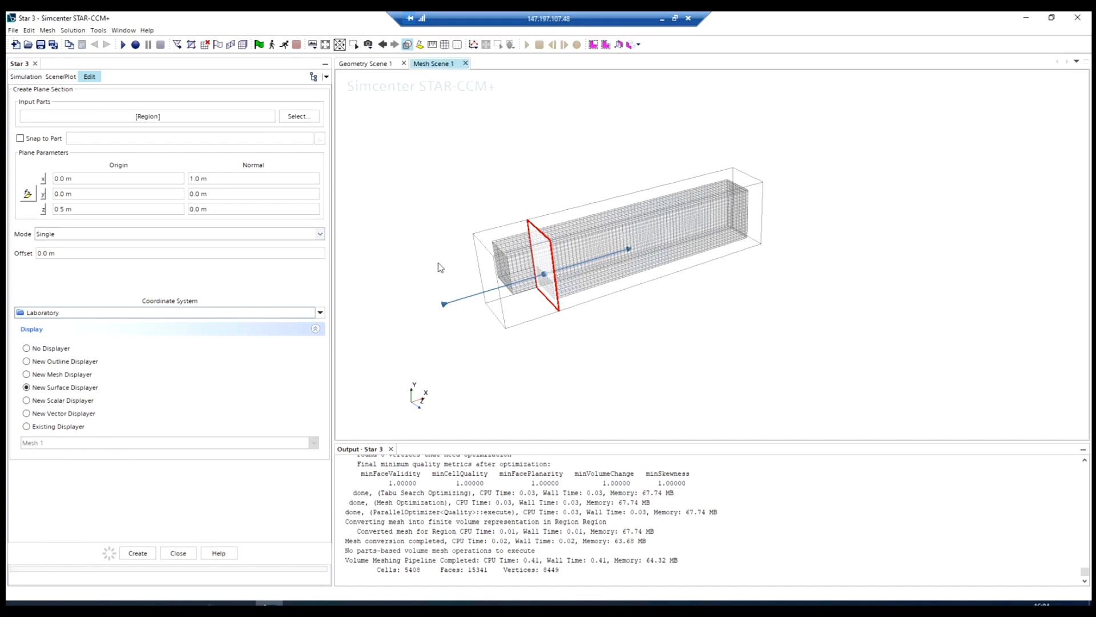
Step: Set the plane section's normal to X 0 m, Y 0 m and Z 1 m
{"action": "left_click_drag", "start_coordinate": [444, 264], "coordinate": [459, 262]}
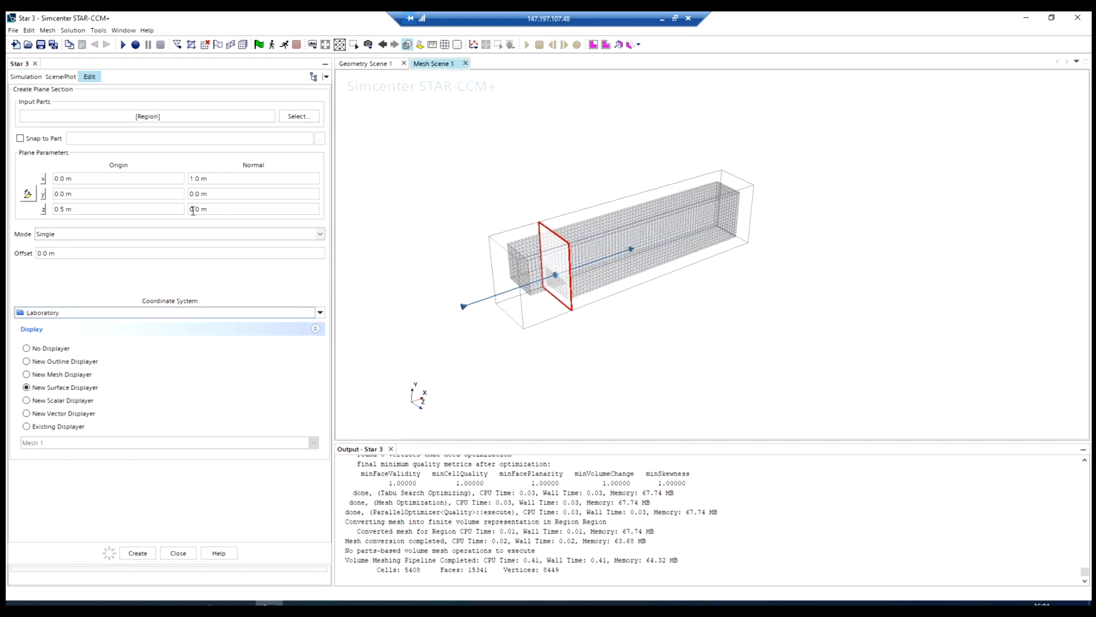
{"action": "left_click_drag", "start_coordinate": [192, 209], "coordinate": [245, 210]}
{"action": "key", "text": "Left"}
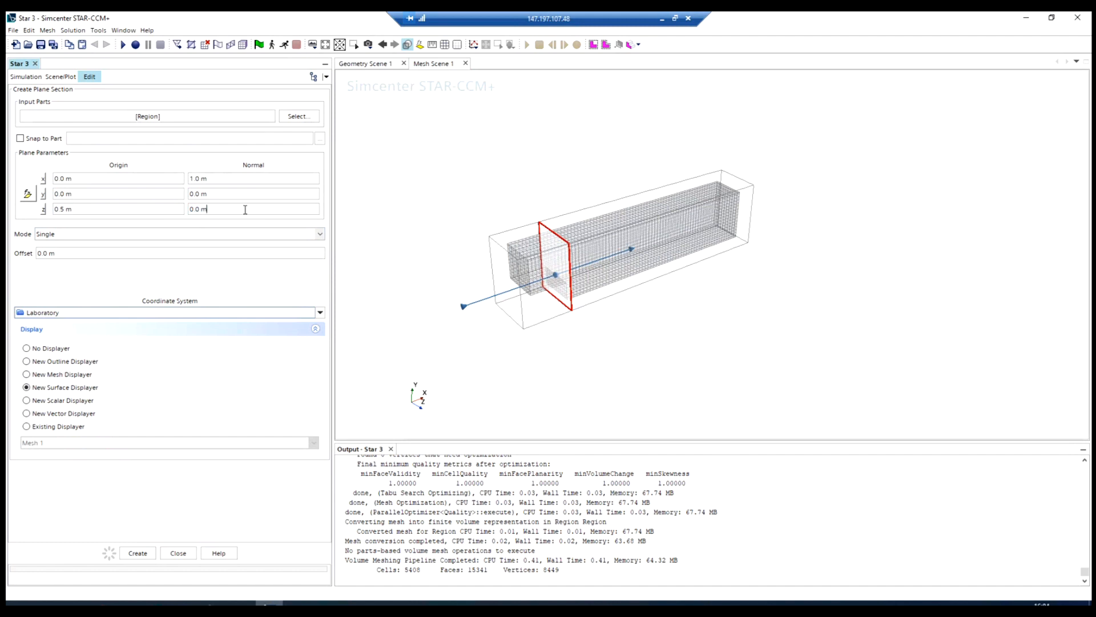
{"action": "type", "text": "1."}
{"action": "key", "text": "Return"}
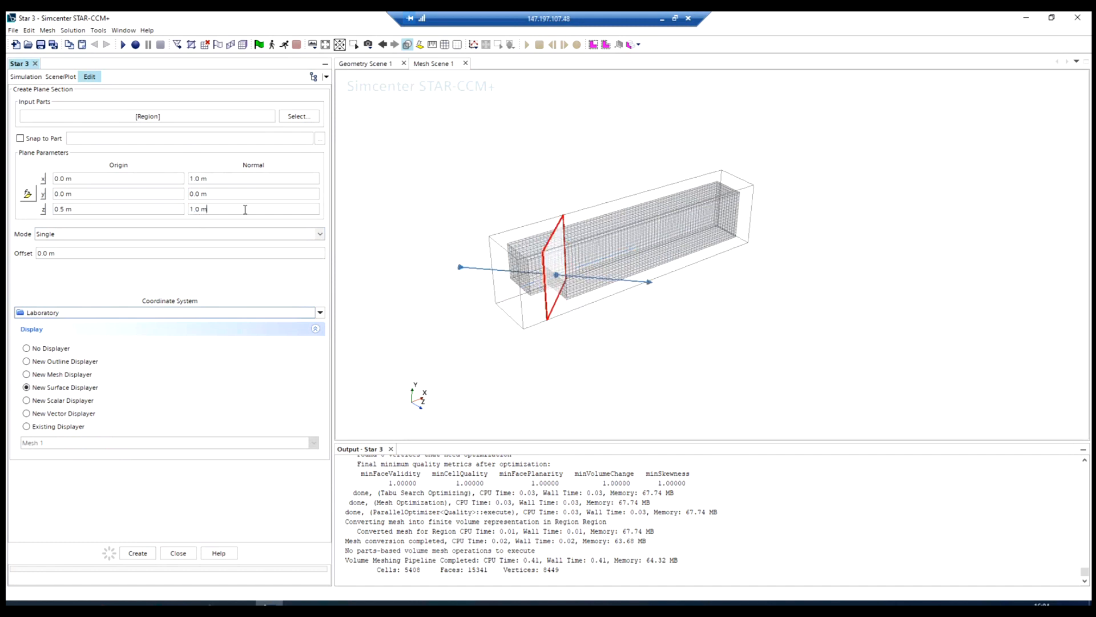
{"action": "left_click_drag", "start_coordinate": [190, 178], "coordinate": [208, 182]}
{"action": "left_click", "coordinate": [207, 179]}
{"action": "type", "text": "0"}
{"action": "key", "text": "Return"}
Step: Create the single-mode plane section with a new surface displayer and close the creation form
{"action": "mouse_move", "coordinate": [559, 373]}
{"action": "left_mouse_down"}
{"action": "mouse_move", "coordinate": [700, 375]}
{"action": "mouse_move", "coordinate": [668, 388]}
{"action": "left_mouse_up"}
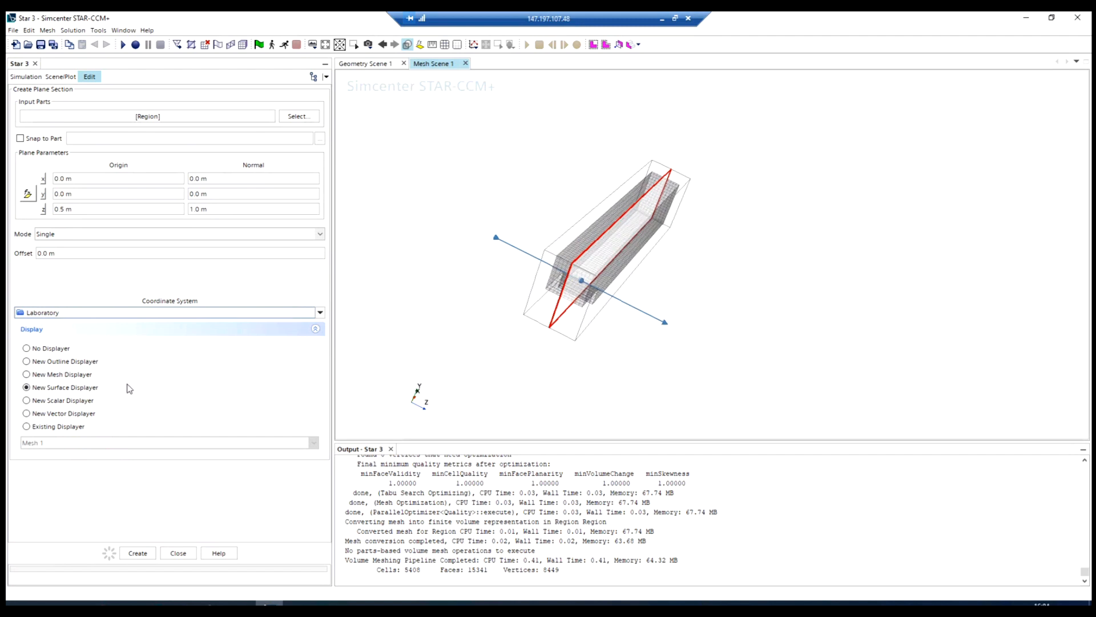
{"action": "left_click", "coordinate": [135, 554]}
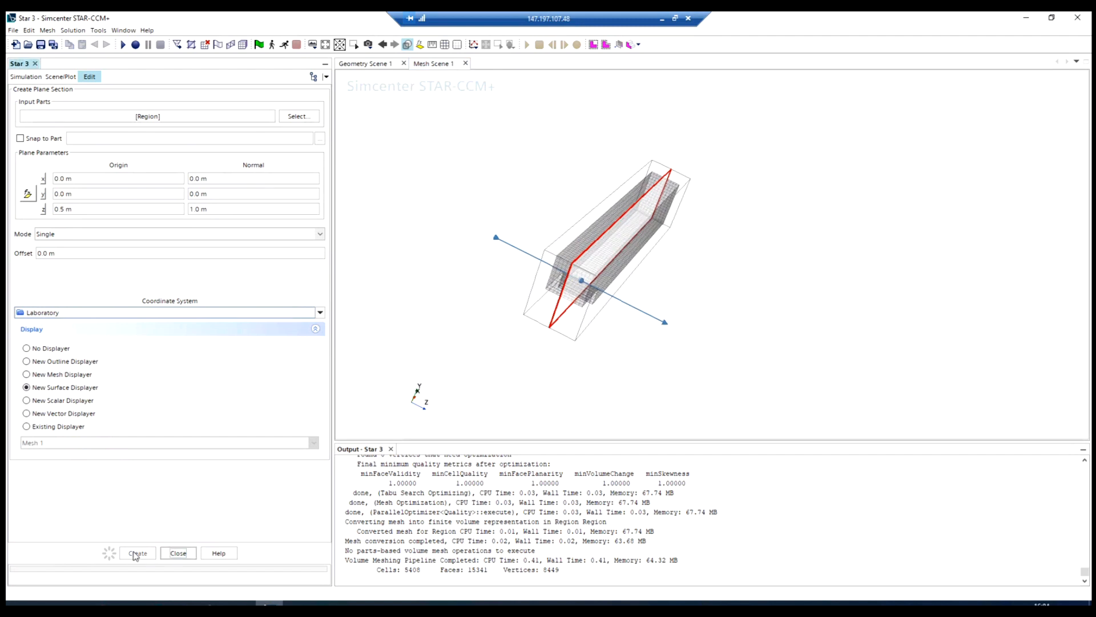
{"action": "left_click", "coordinate": [177, 553]}
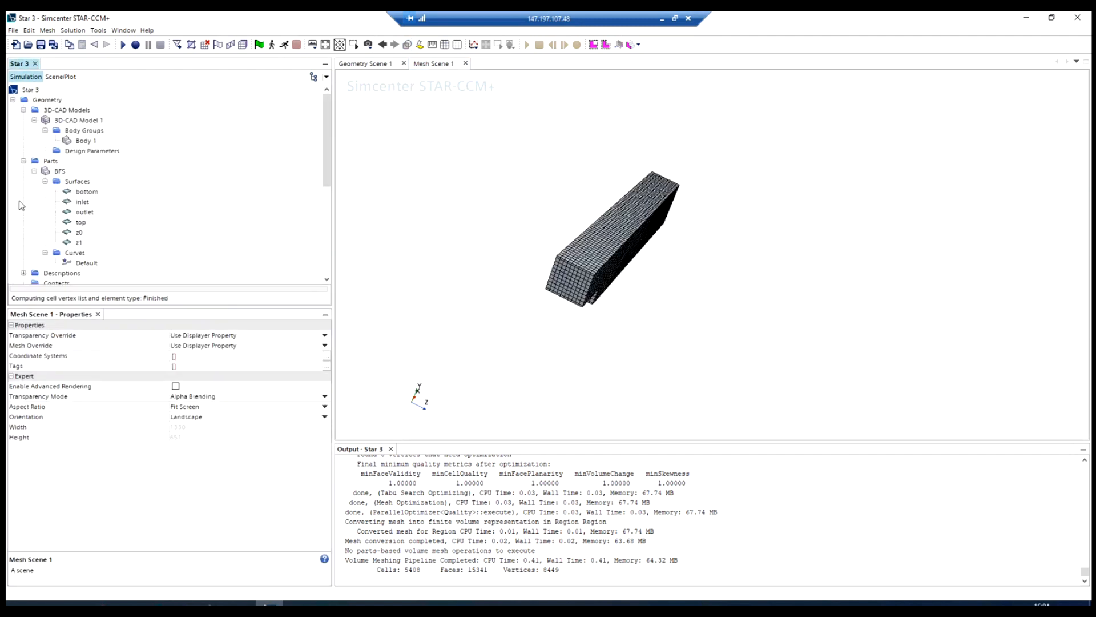
Step: Examine the Plane Section under Derived Parts and its position in the geometry and mesh scenes
{"action": "scroll", "coordinate": [33, 249], "scroll_direction": "down", "scroll_amount": 2}
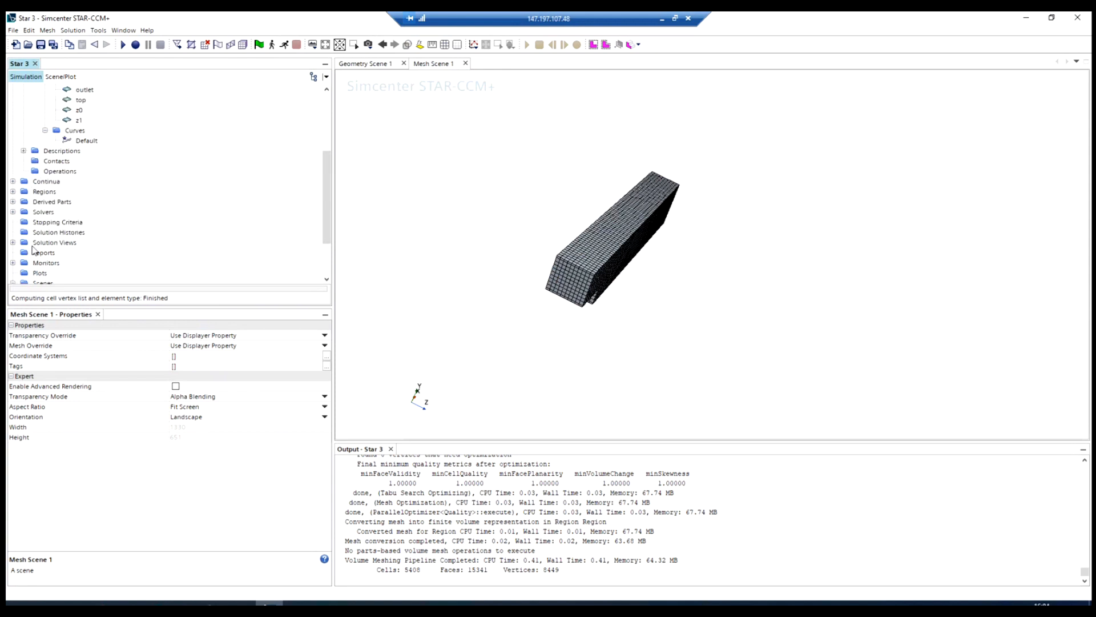
{"action": "left_click", "coordinate": [13, 201]}
{"action": "left_click", "coordinate": [23, 212]}
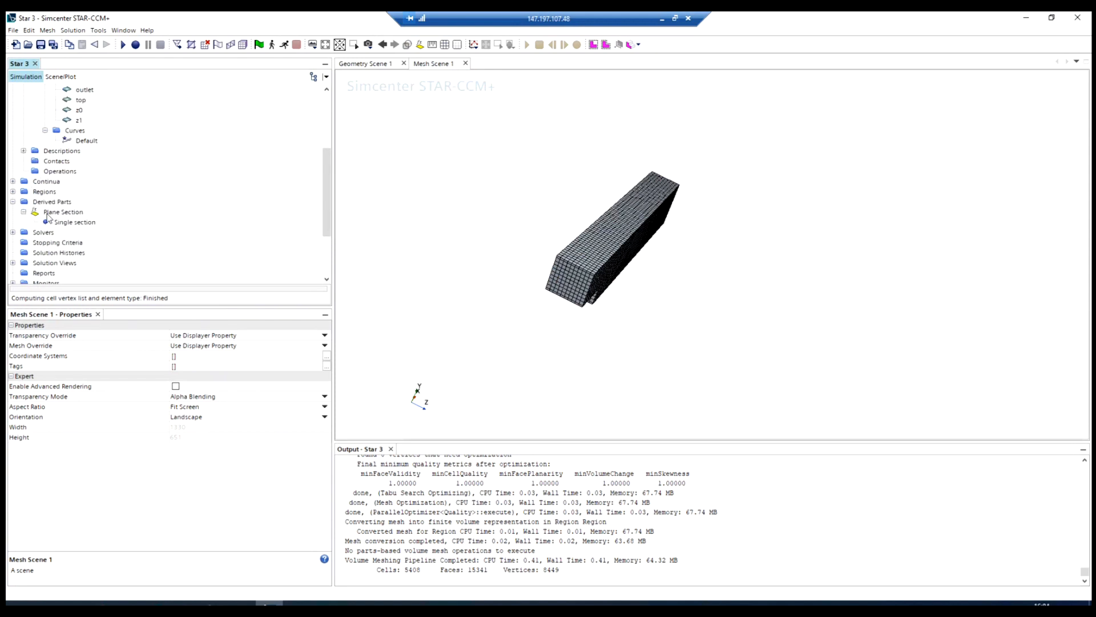
{"action": "left_click", "coordinate": [51, 212]}
{"action": "left_click", "coordinate": [68, 223]}
{"action": "left_click", "coordinate": [68, 212]}
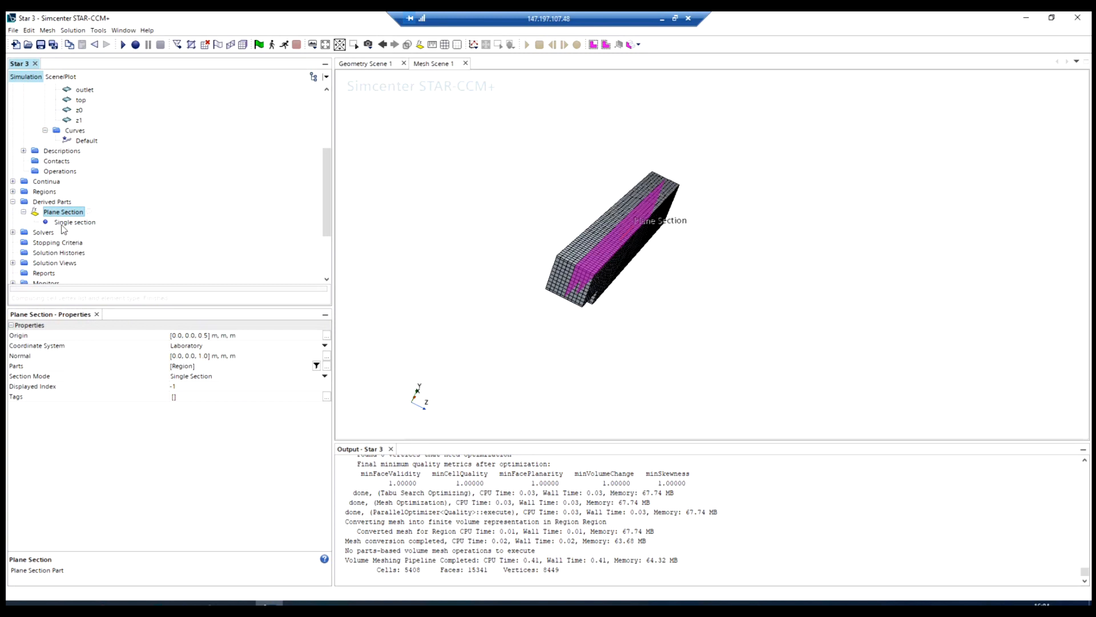
{"action": "left_click", "coordinate": [69, 222]}
{"action": "left_click", "coordinate": [63, 212]}
{"action": "mouse_move", "coordinate": [504, 312]}
{"action": "left_mouse_down"}
{"action": "mouse_move", "coordinate": [399, 282]}
{"action": "mouse_move", "coordinate": [371, 289]}
{"action": "left_mouse_up"}
{"action": "left_click", "coordinate": [372, 64]}
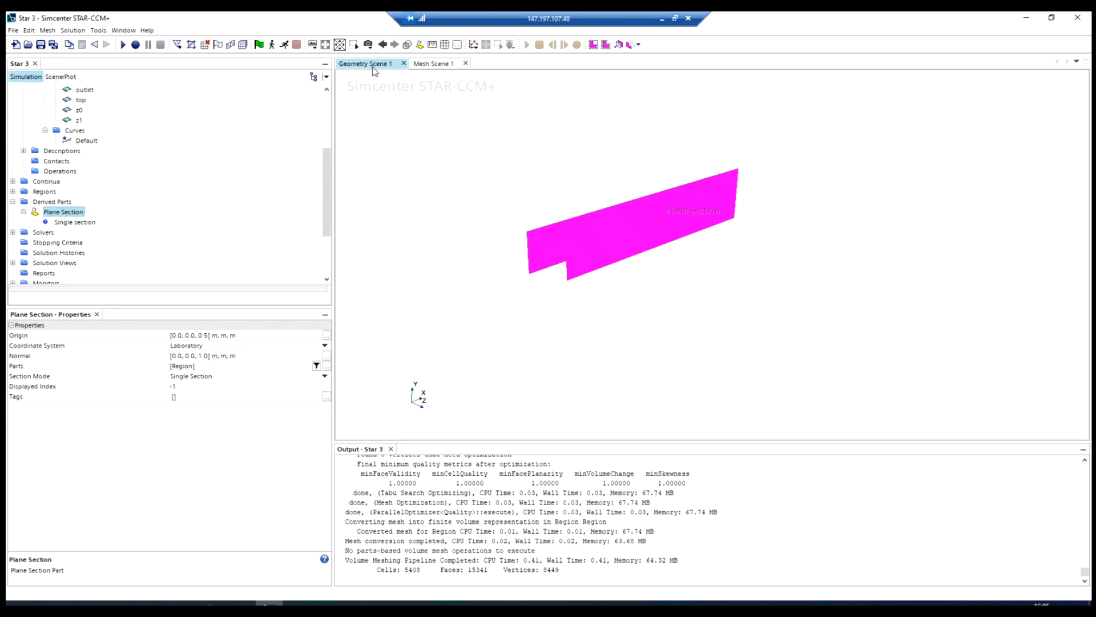
{"action": "left_click", "coordinate": [449, 63]}
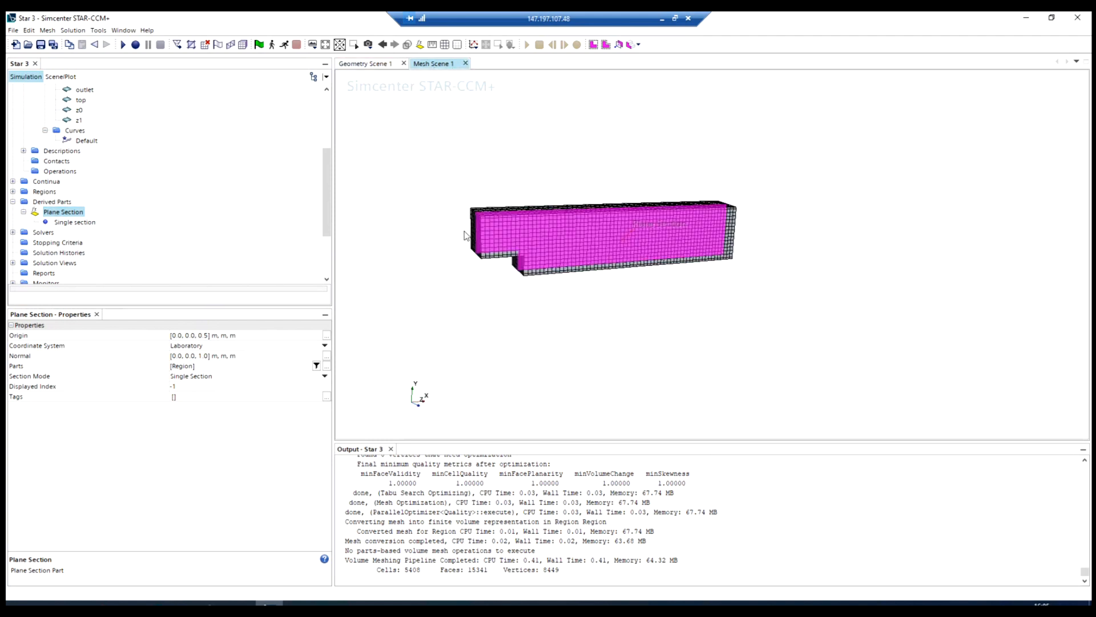
{"action": "mouse_move", "coordinate": [461, 233]}
{"action": "left_mouse_down"}
{"action": "mouse_move", "coordinate": [503, 236]}
{"action": "mouse_move", "coordinate": [434, 270]}
{"action": "left_mouse_up"}
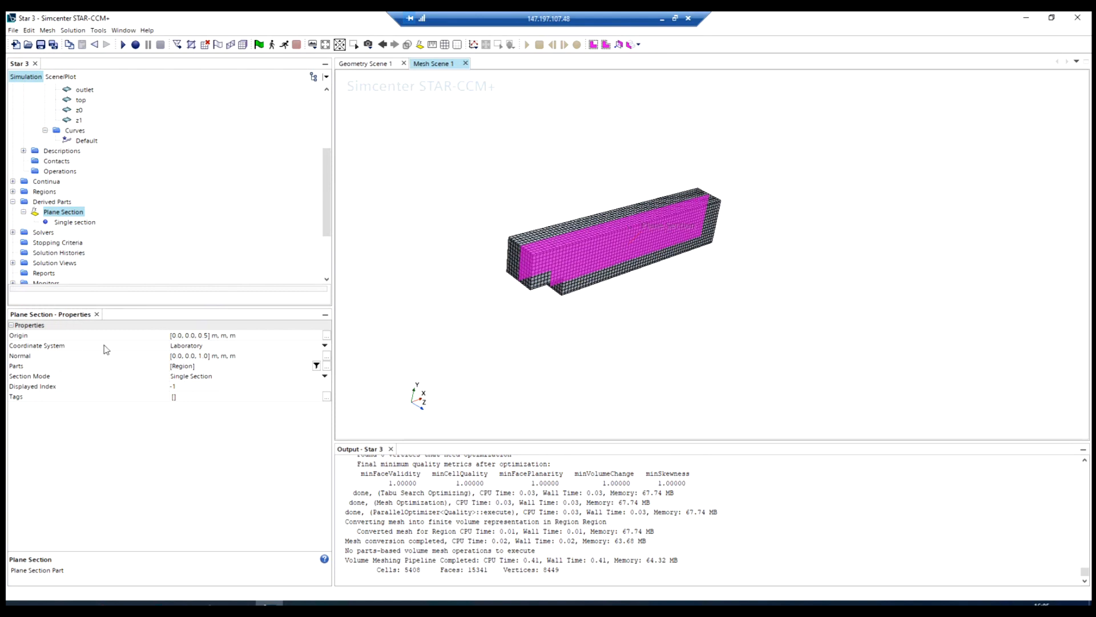
Step: Inspect the Section Surface 1 displayer of Mesh Scene 1, including its Plane Section part and Shading Angle
{"action": "scroll", "coordinate": [90, 243], "scroll_direction": "up", "scroll_amount": 2}
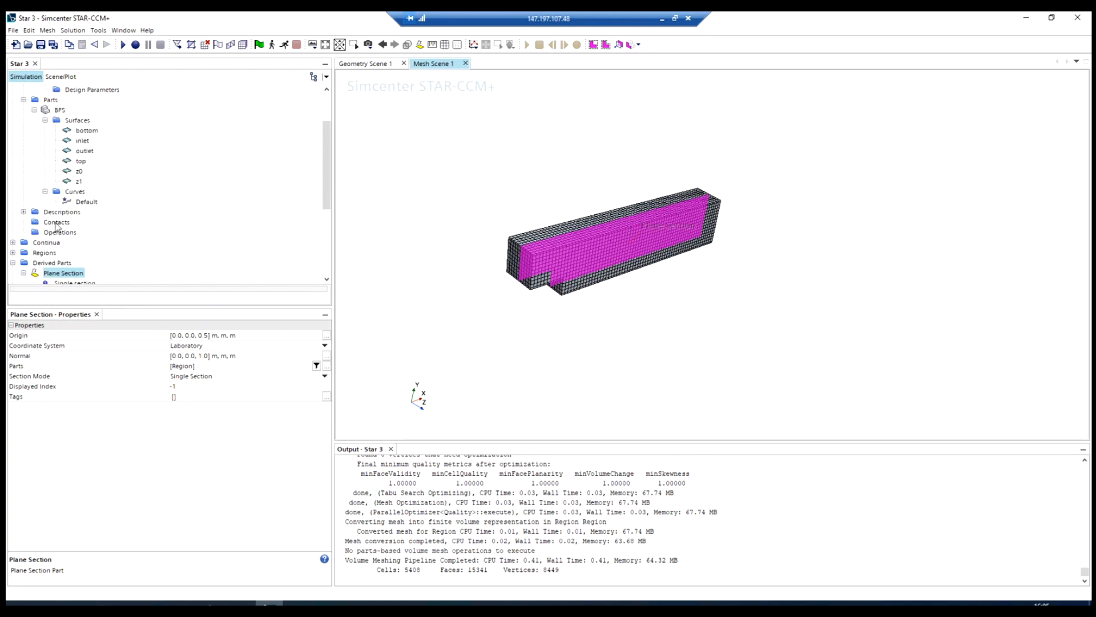
{"action": "scroll", "coordinate": [59, 230], "scroll_direction": "up", "scroll_amount": 2}
{"action": "left_click", "coordinate": [60, 76]}
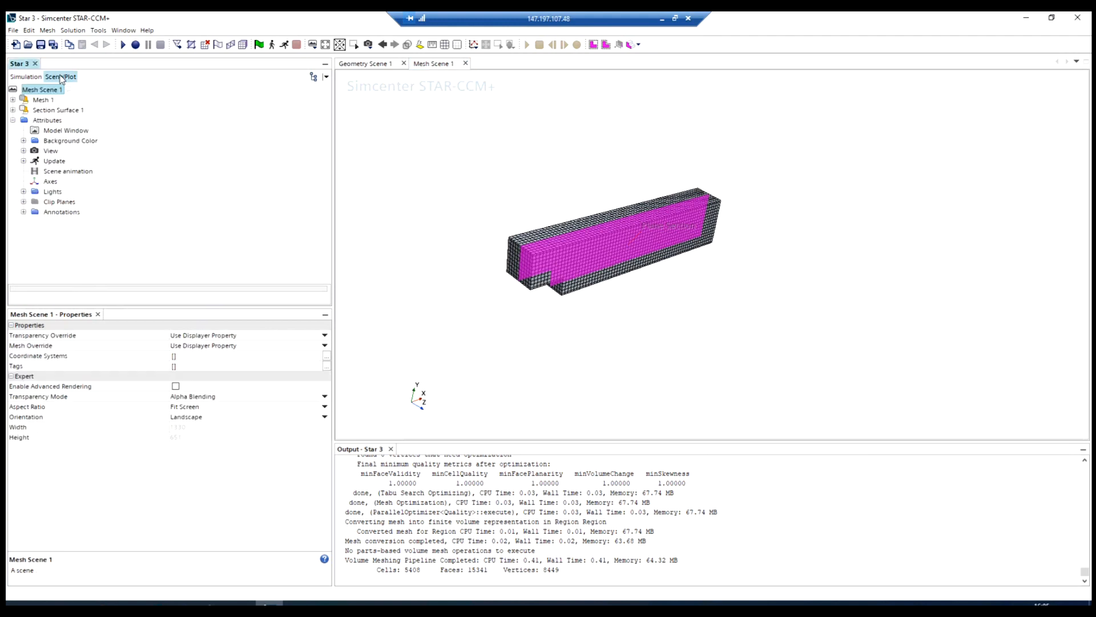
{"action": "left_click", "coordinate": [41, 100]}
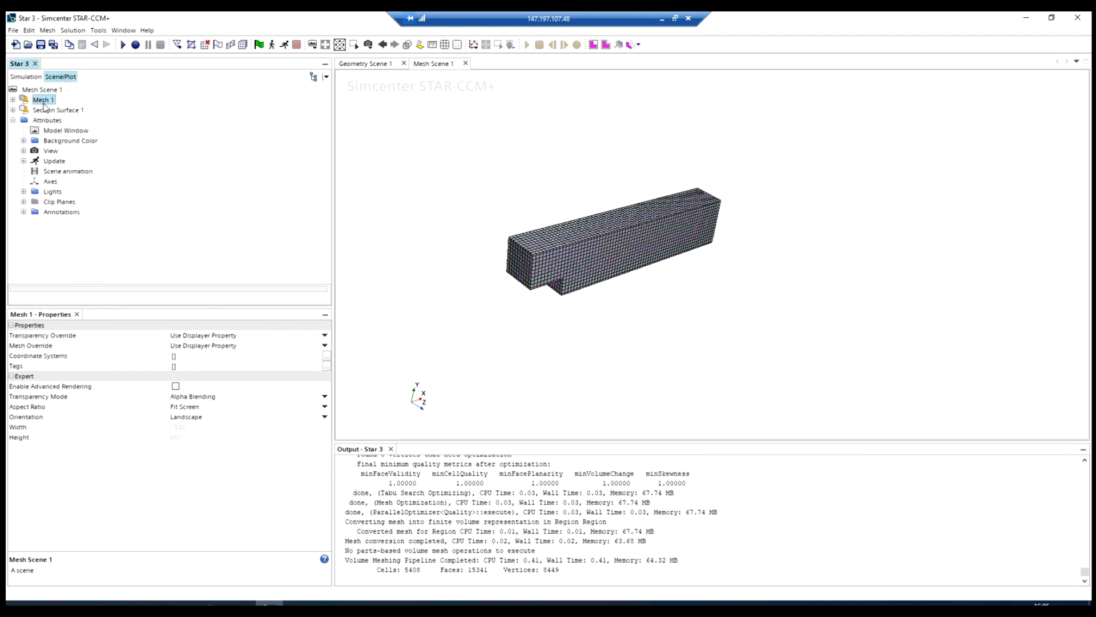
{"action": "left_click", "coordinate": [12, 110]}
{"action": "left_click", "coordinate": [42, 110]}
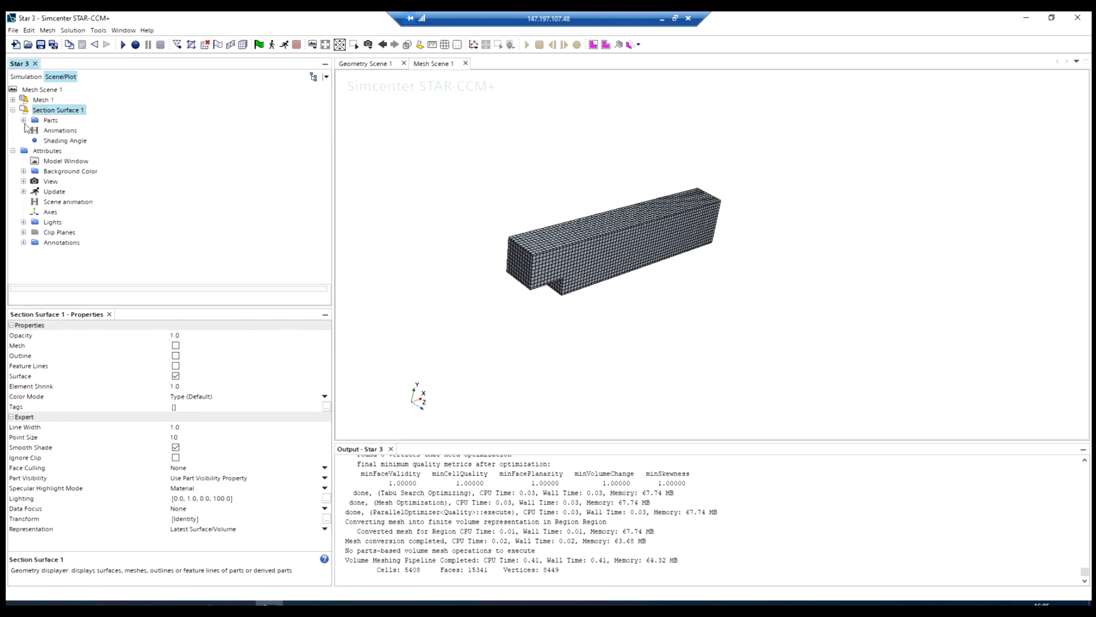
{"action": "left_click", "coordinate": [23, 120]}
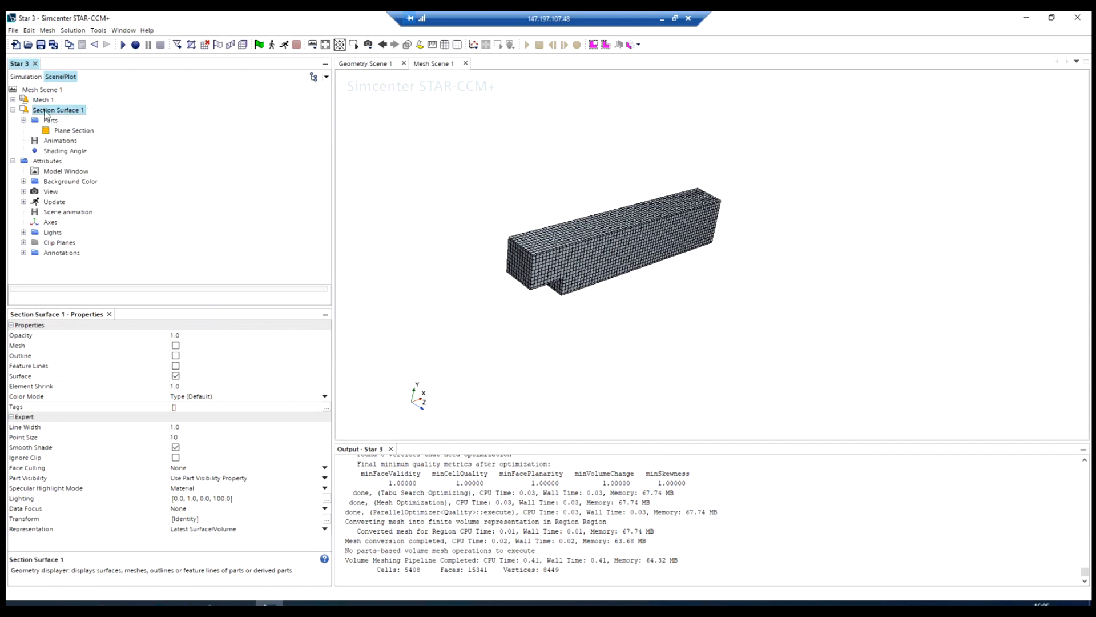
{"action": "left_click", "coordinate": [47, 131]}
{"action": "left_click", "coordinate": [49, 150]}
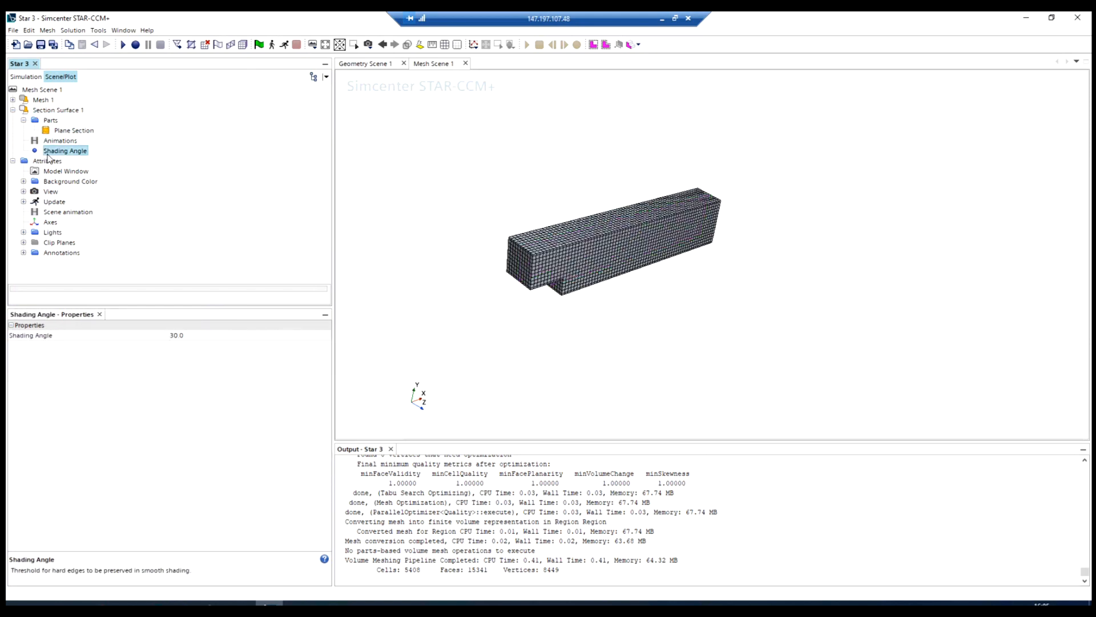
{"action": "left_click", "coordinate": [49, 143]}
{"action": "left_click", "coordinate": [51, 131]}
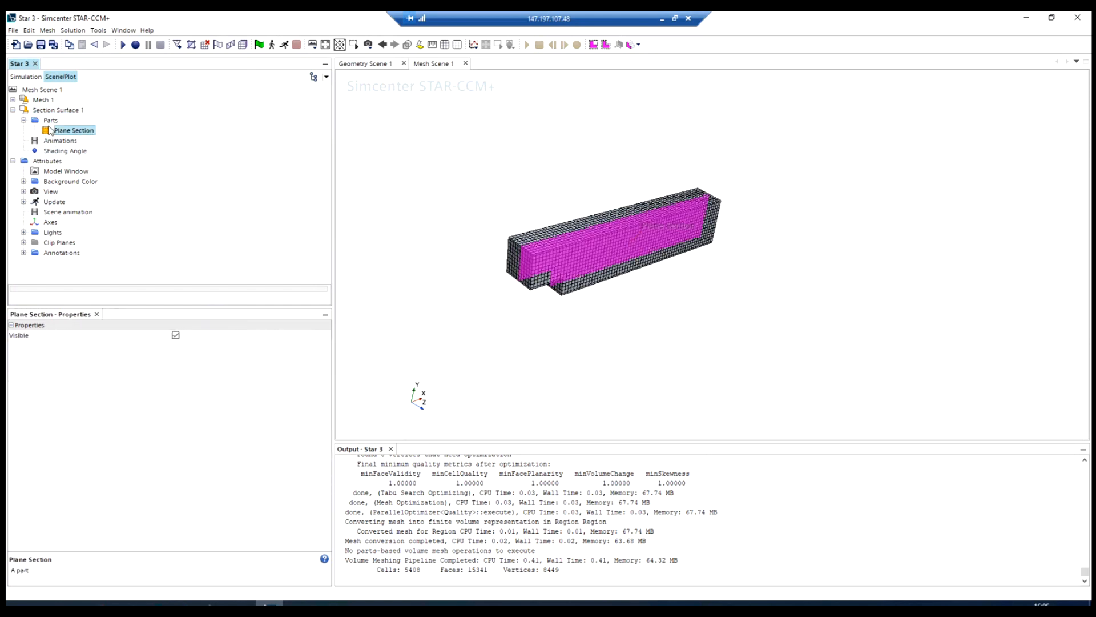
Step: Hide the Mesh 1 displayer in Mesh Scene 1 so that only the plane section is displayed
{"action": "left_click", "coordinate": [41, 100]}
{"action": "left_click", "coordinate": [24, 100]}
{"action": "left_click", "coordinate": [80, 151]}
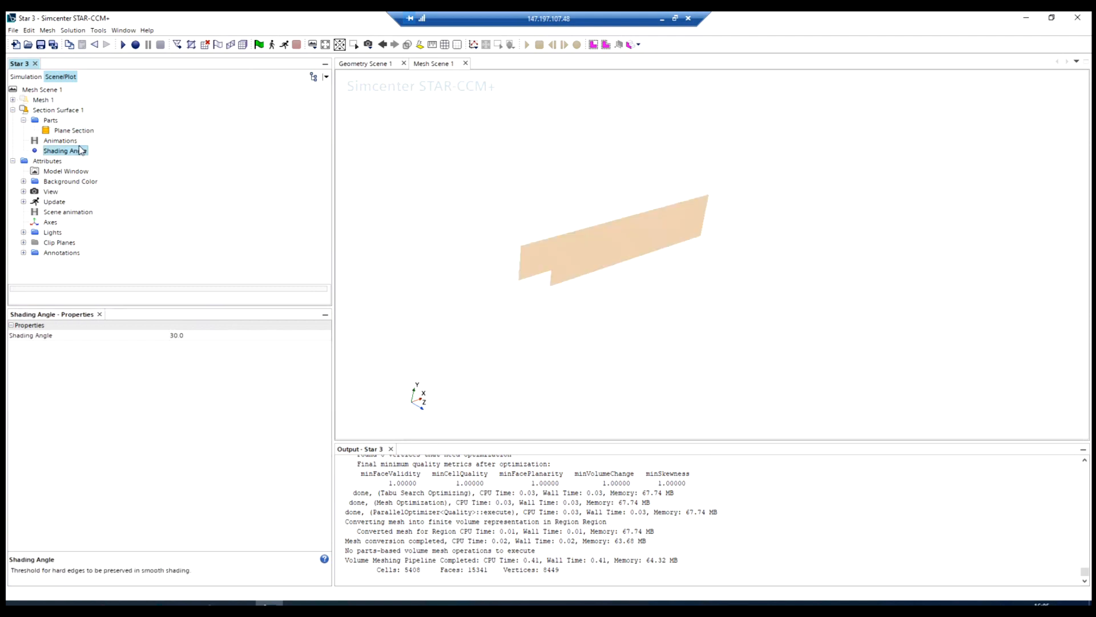
{"action": "left_click", "coordinate": [69, 131]}
{"action": "left_click", "coordinate": [25, 101]}
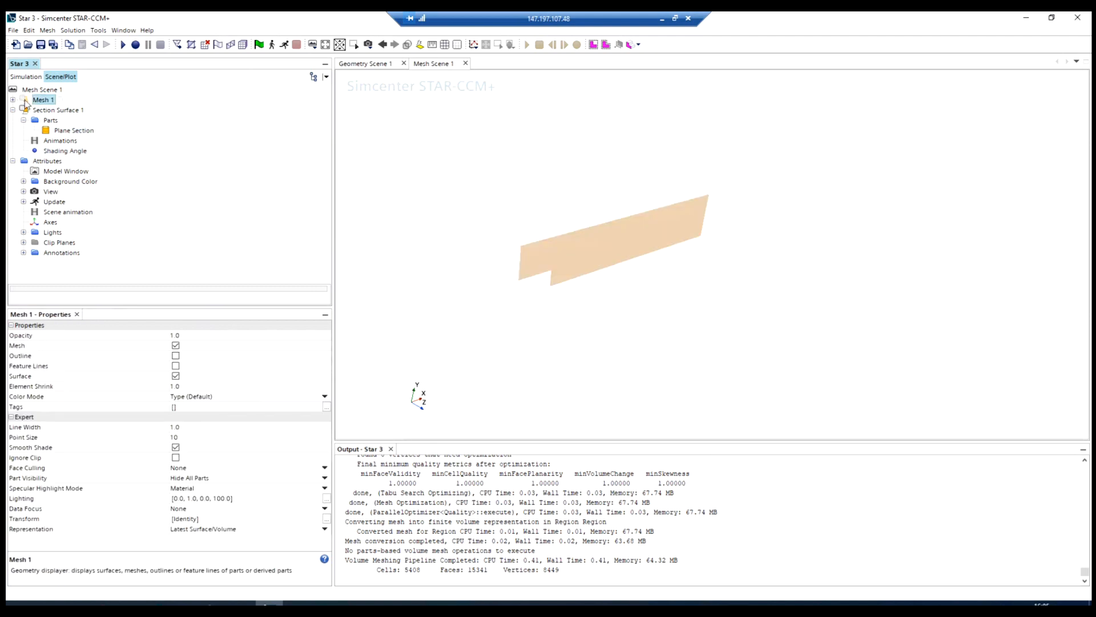
{"action": "left_click", "coordinate": [25, 101]}
{"action": "left_click", "coordinate": [24, 100]}
Step: Turn on mesh lines for the Section Surface 1 displayer
{"action": "left_click", "coordinate": [48, 111]}
{"action": "left_click", "coordinate": [50, 120]}
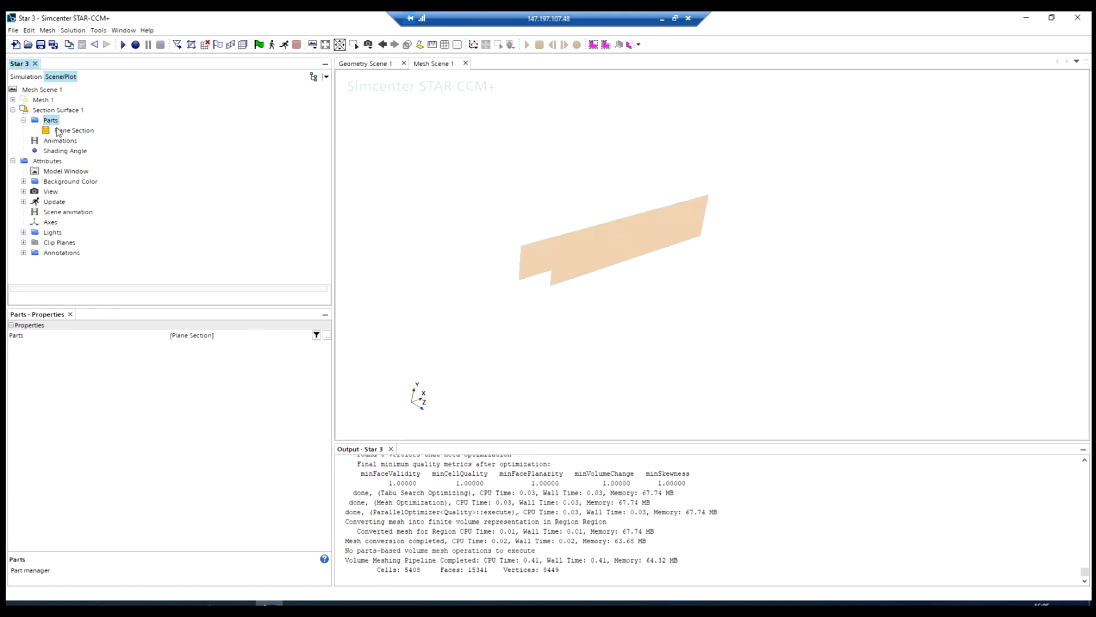
{"action": "left_click", "coordinate": [60, 131]}
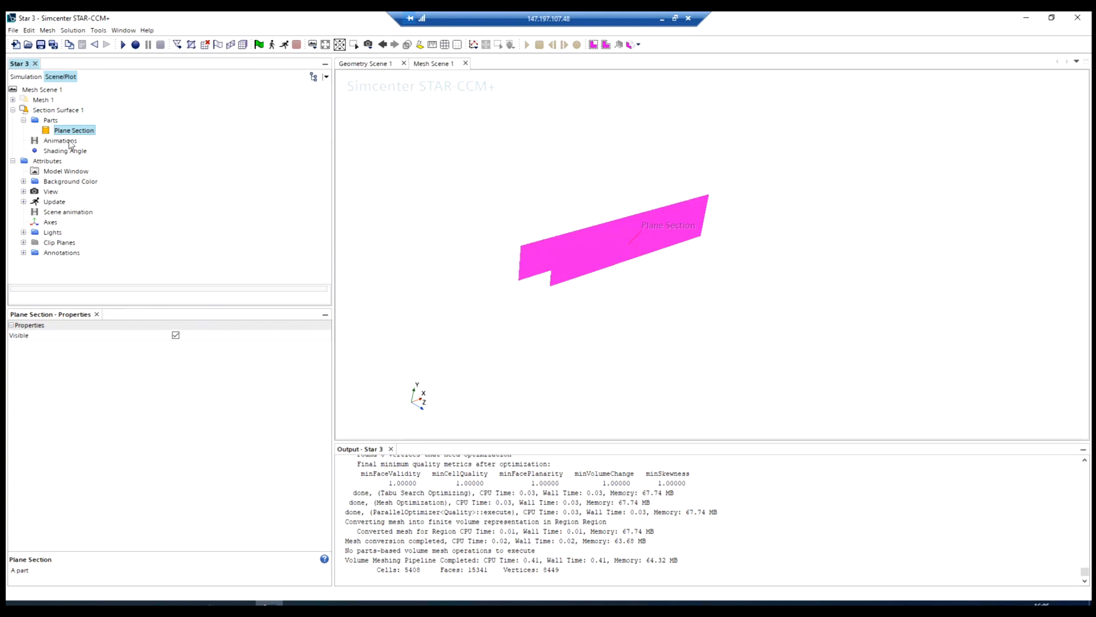
{"action": "left_click", "coordinate": [52, 110]}
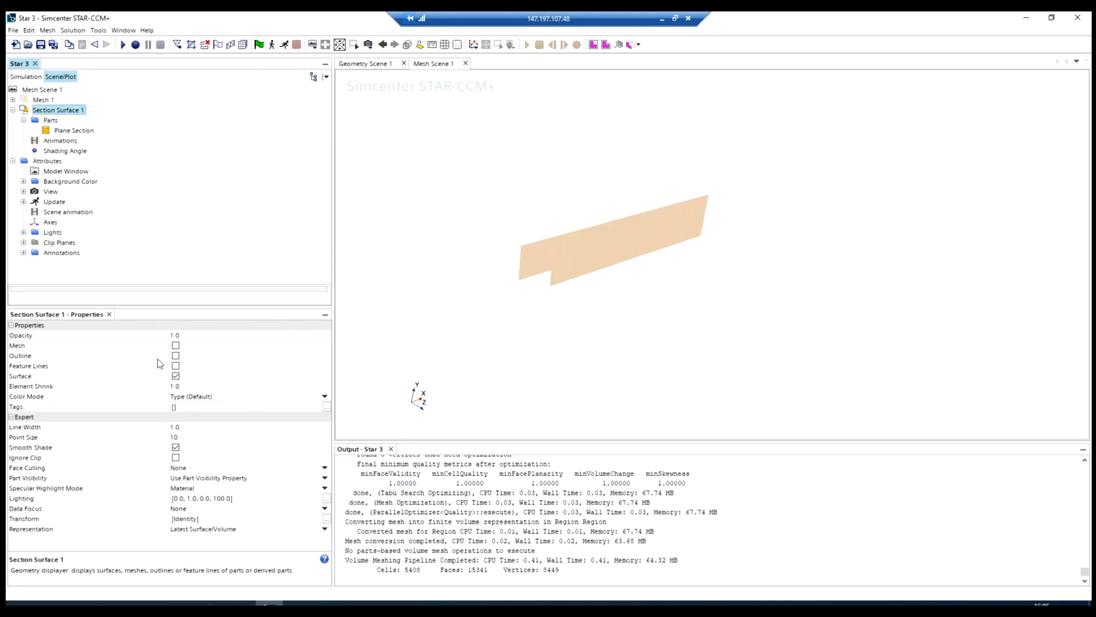
{"action": "left_click", "coordinate": [175, 346]}
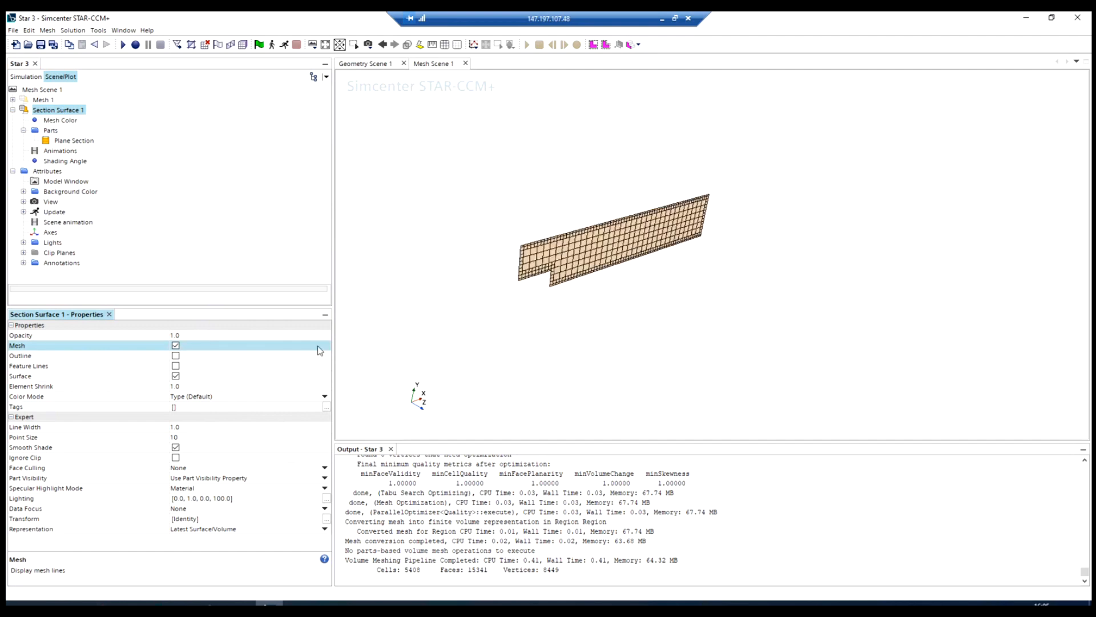
Step: Examine the cells on the plane section up close and compare them with the full Mesh 1 display
{"action": "left_click_drag", "start_coordinate": [535, 309], "coordinate": [536, 313]}
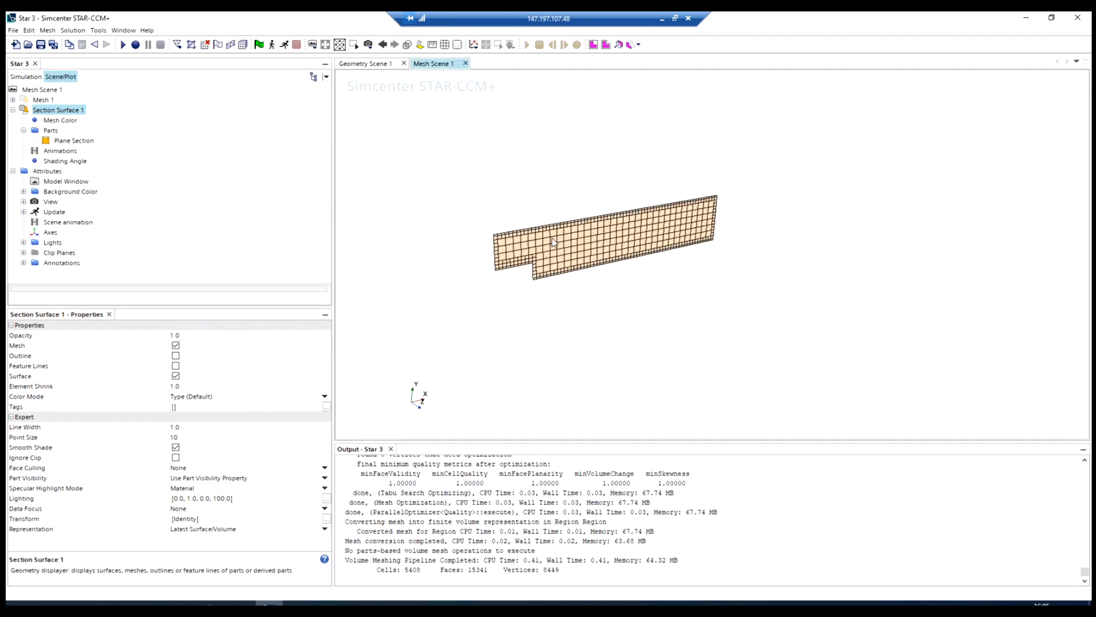
{"action": "scroll", "coordinate": [504, 276], "scroll_direction": "up", "scroll_amount": 3}
{"action": "mouse_move", "coordinate": [502, 276]}
{"action": "left_mouse_down"}
{"action": "mouse_move", "coordinate": [532, 271]}
{"action": "mouse_move", "coordinate": [465, 259]}
{"action": "mouse_move", "coordinate": [522, 282]}
{"action": "left_mouse_up"}
{"action": "left_click", "coordinate": [374, 66]}
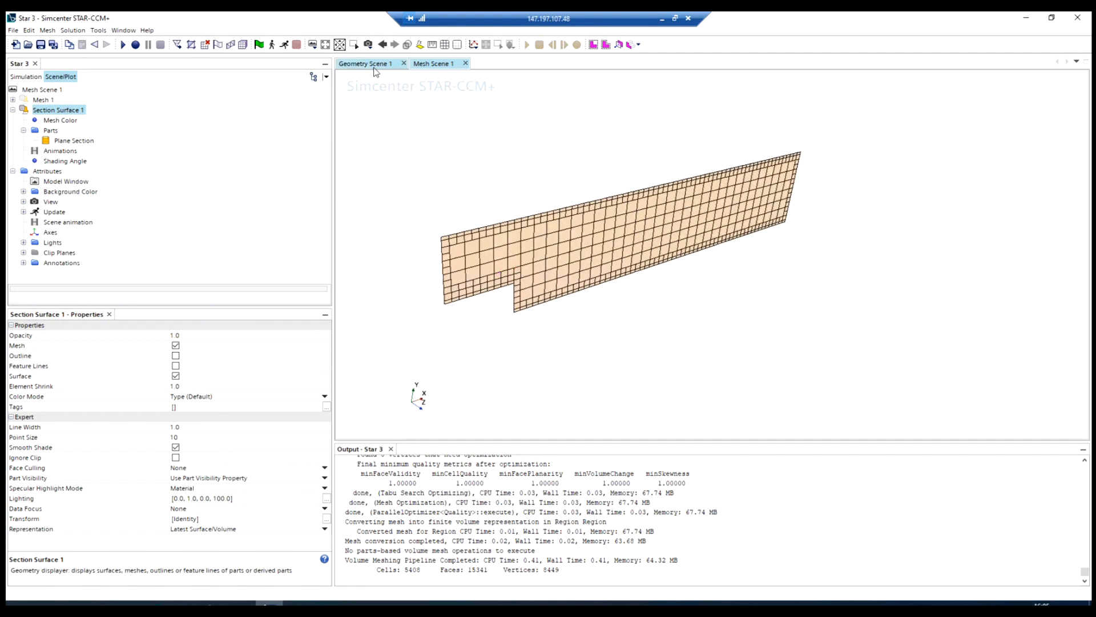
{"action": "left_click", "coordinate": [429, 65]}
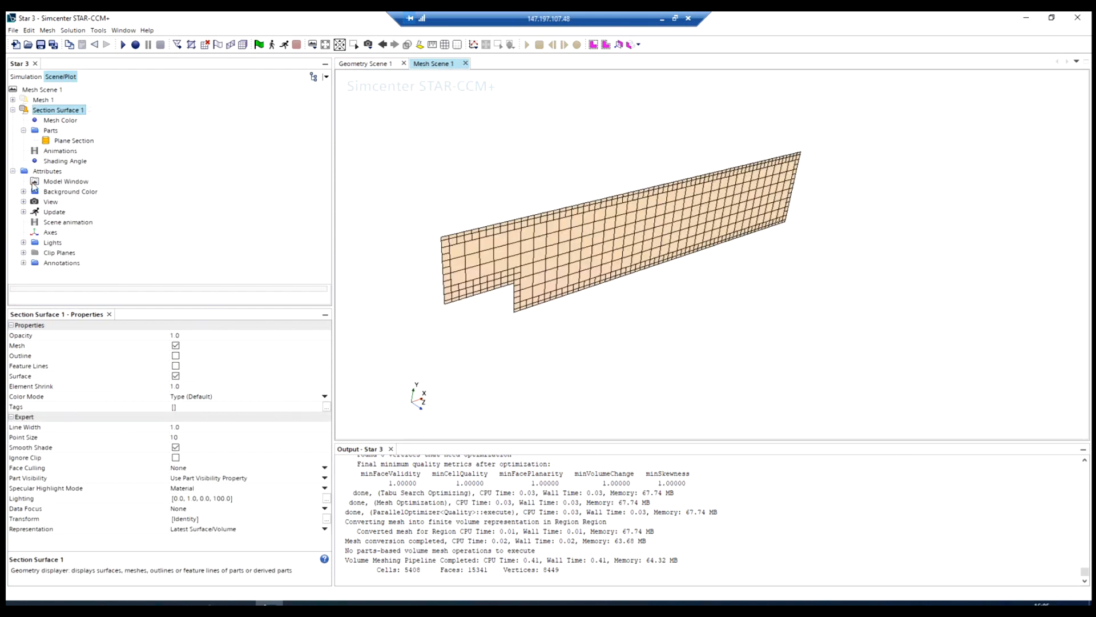
{"action": "left_click", "coordinate": [25, 101]}
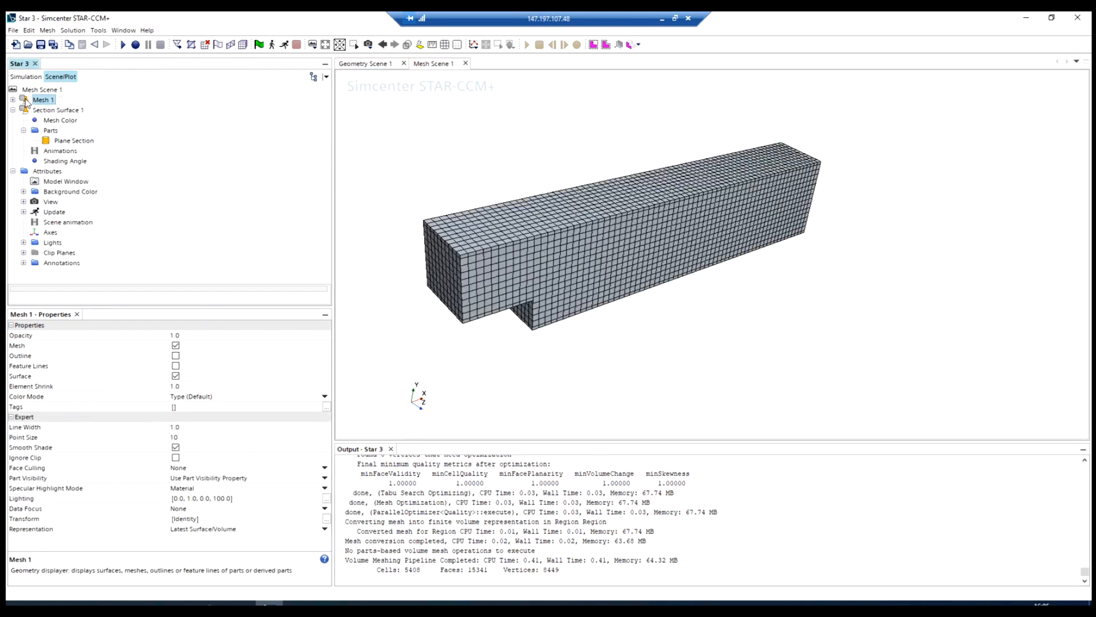
{"action": "left_click", "coordinate": [25, 101]}
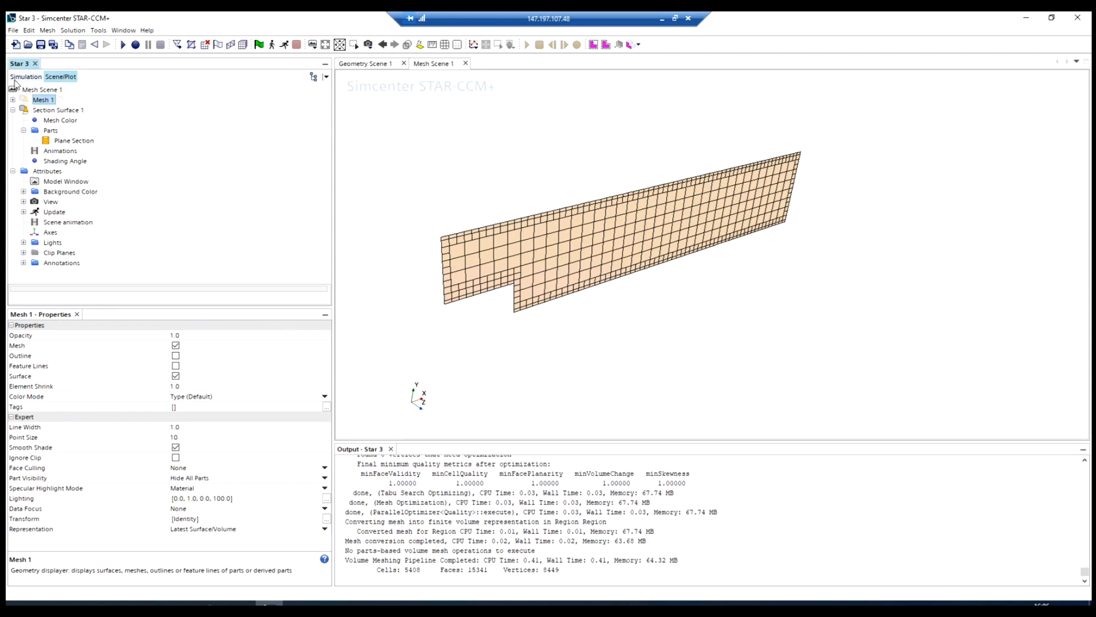
Step: Set the Base Size in the Mesh 1 continuum's reference values to 0.05 m and regenerate the volume mesh
{"action": "left_click", "coordinate": [26, 77]}
{"action": "scroll", "coordinate": [81, 220], "scroll_direction": "down", "scroll_amount": 5}
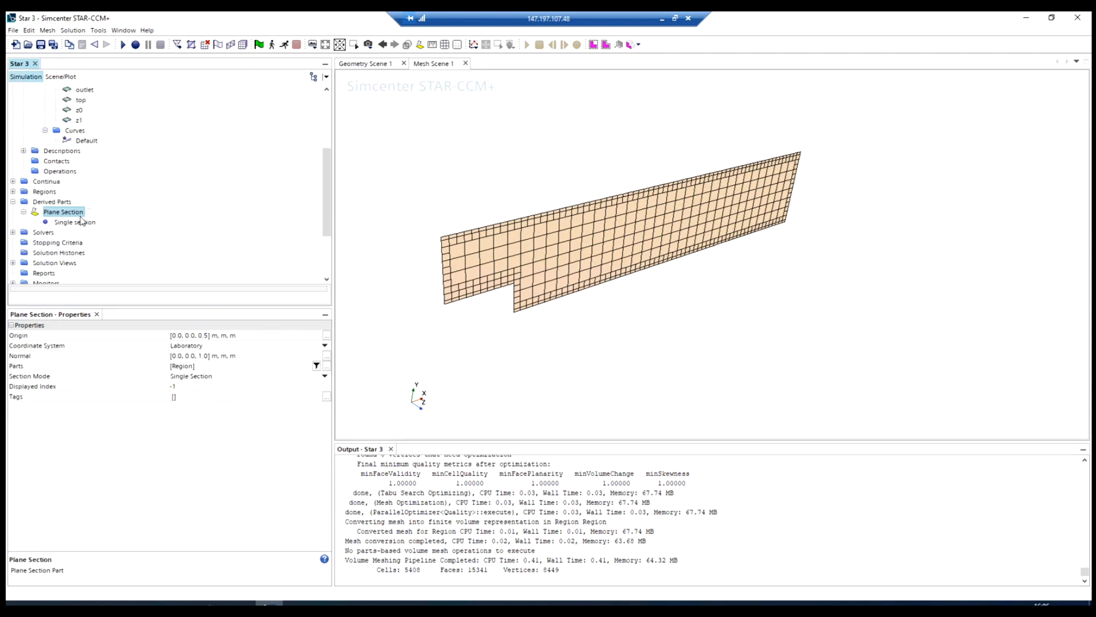
{"action": "scroll", "coordinate": [60, 165], "scroll_direction": "up", "scroll_amount": 2}
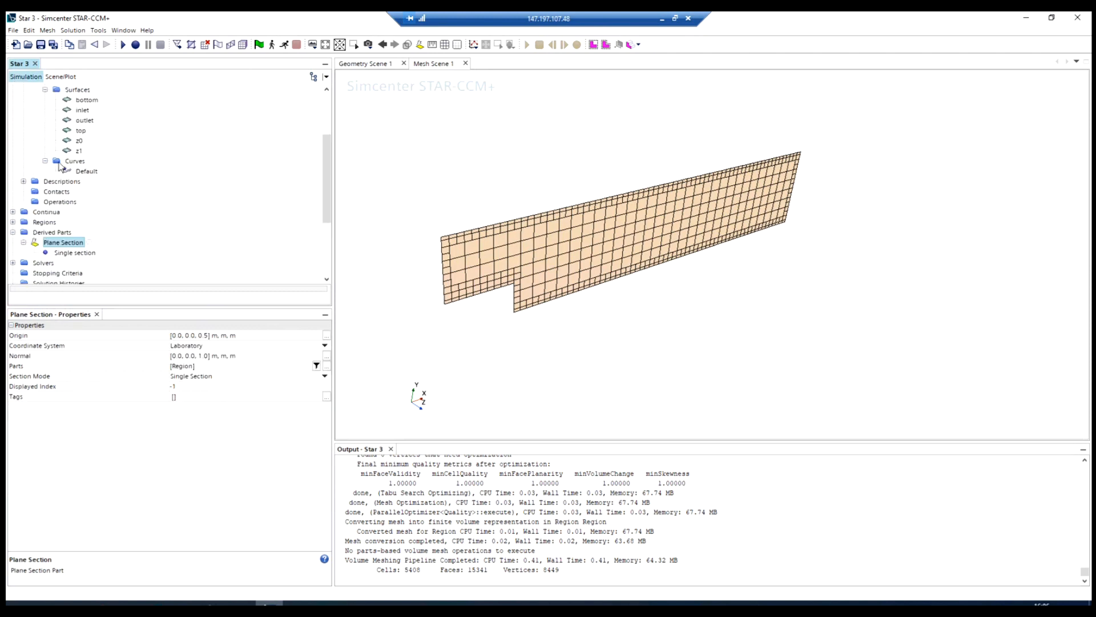
{"action": "scroll", "coordinate": [59, 165], "scroll_direction": "down", "scroll_amount": 5}
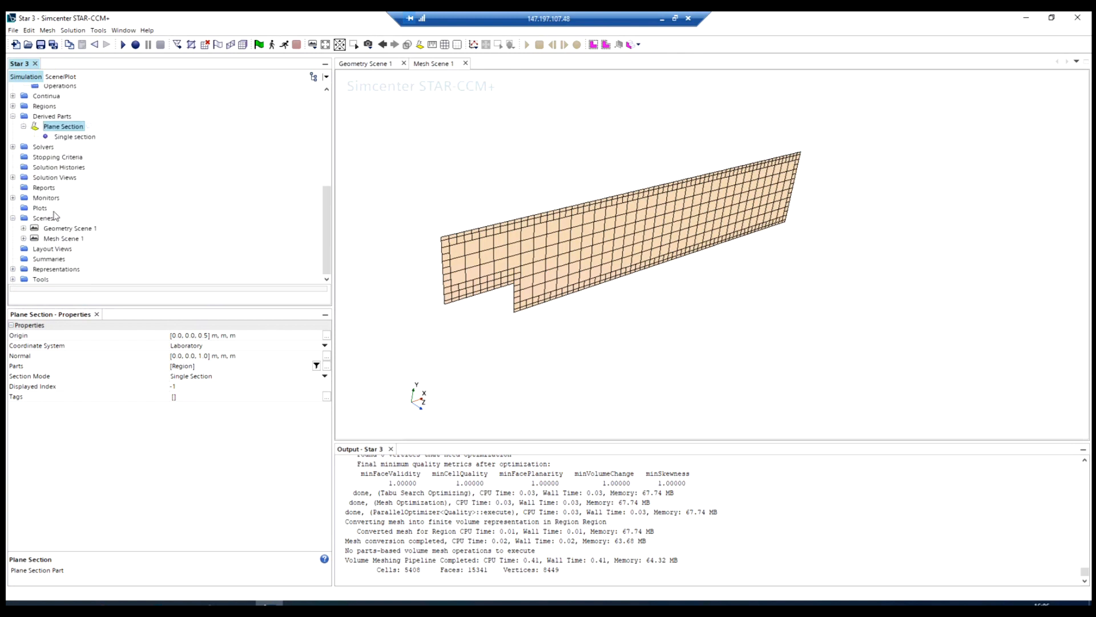
{"action": "scroll", "coordinate": [43, 188], "scroll_direction": "up", "scroll_amount": 3}
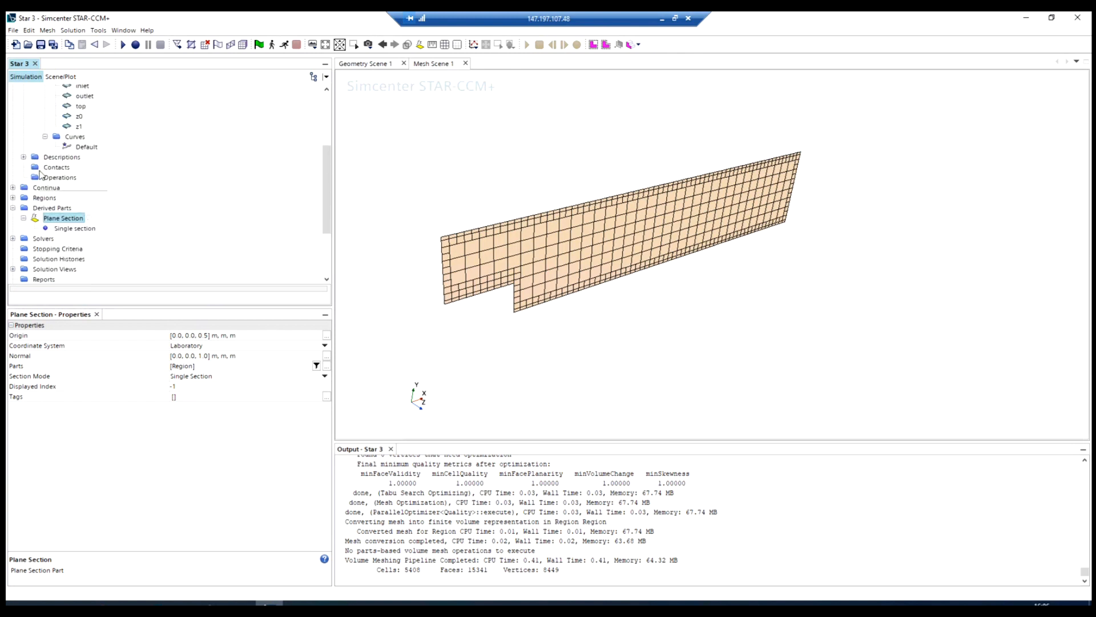
{"action": "left_click", "coordinate": [14, 189]}
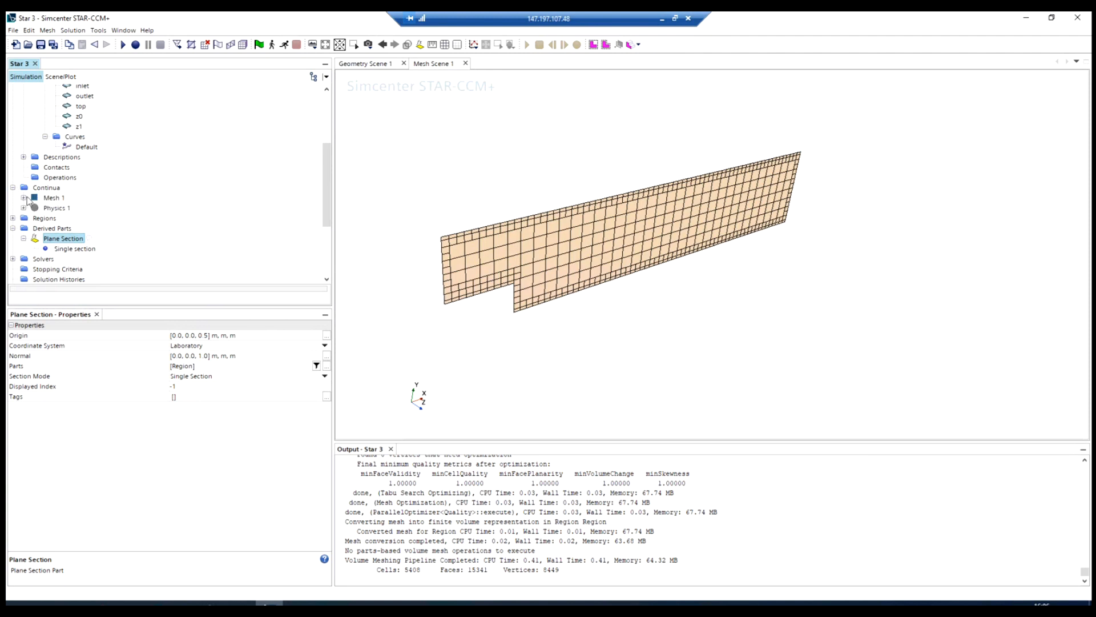
{"action": "left_click", "coordinate": [24, 198]}
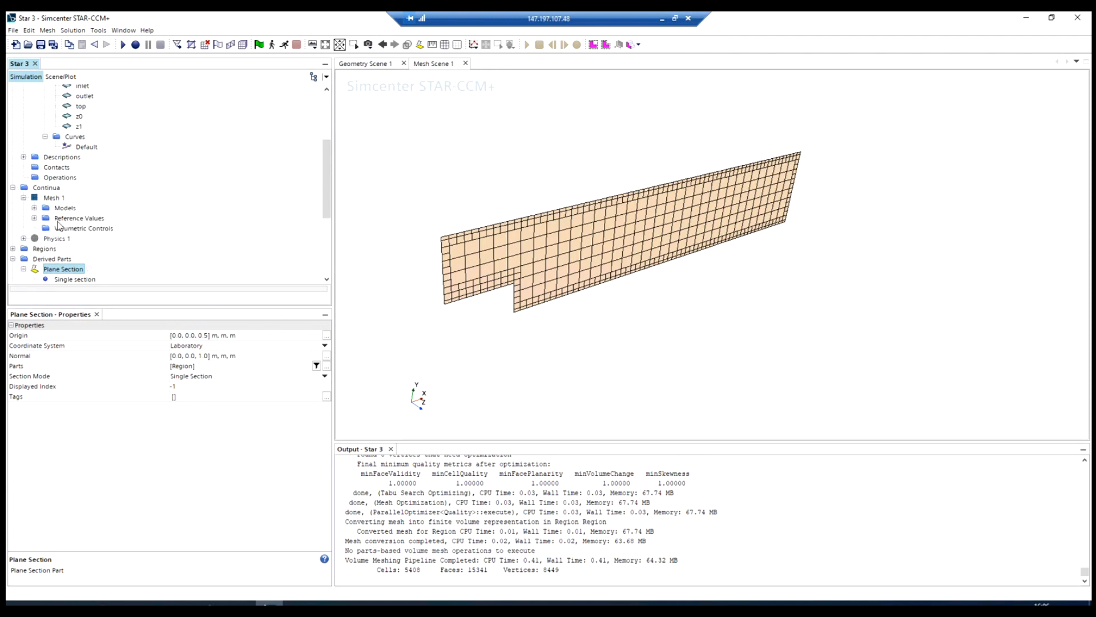
{"action": "left_click", "coordinate": [34, 218]}
{"action": "left_click", "coordinate": [68, 229]}
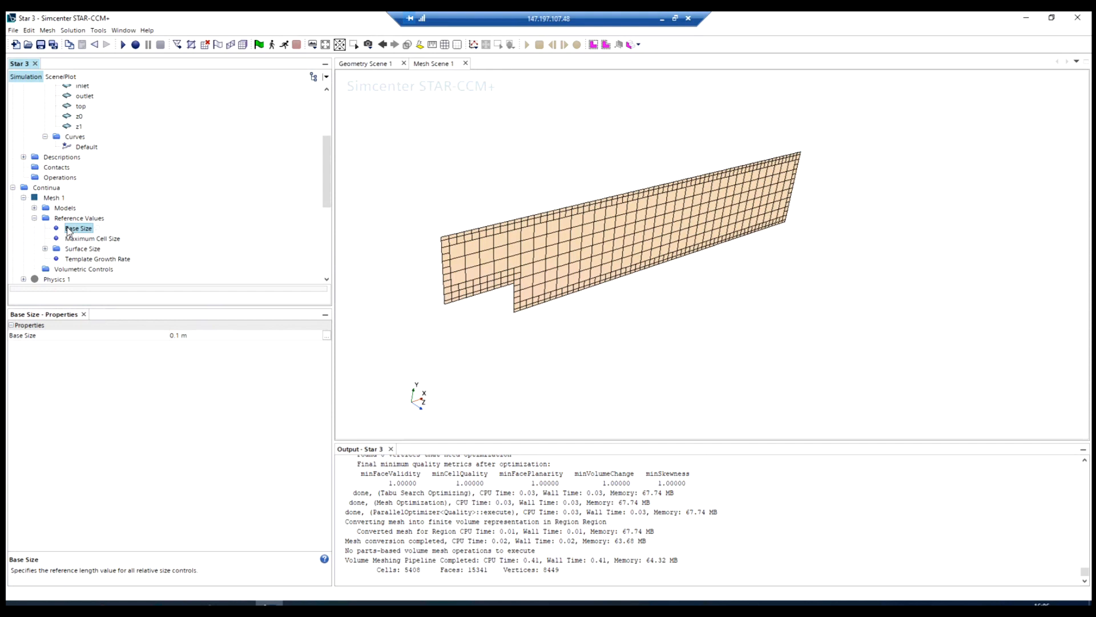
{"action": "left_click", "coordinate": [180, 342]}
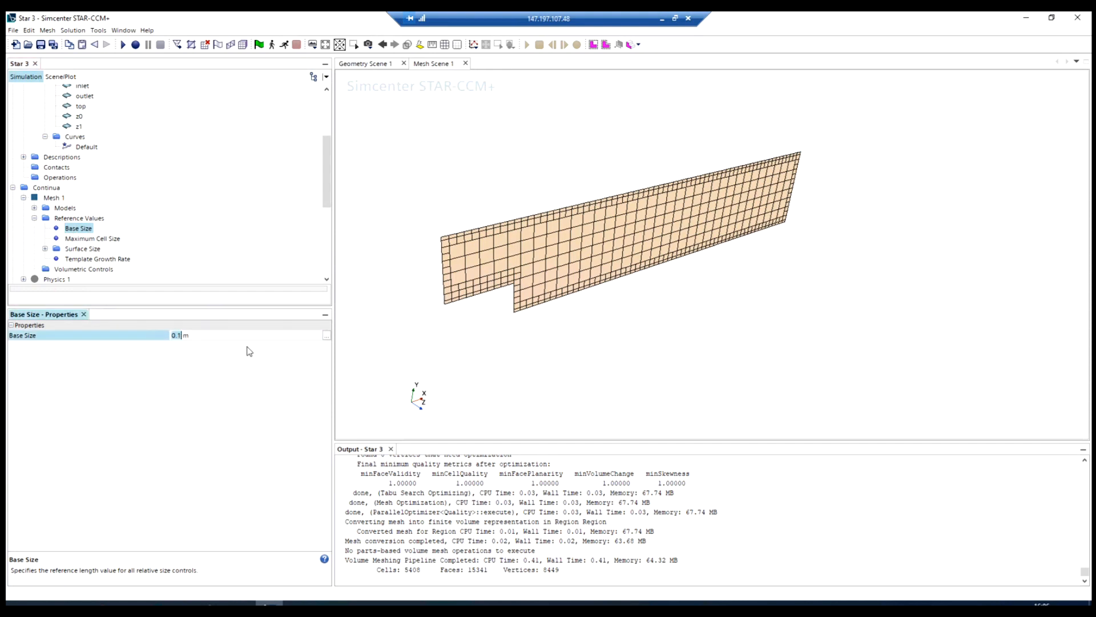
{"action": "type", "text": "0.05"}
{"action": "key", "text": "Return"}
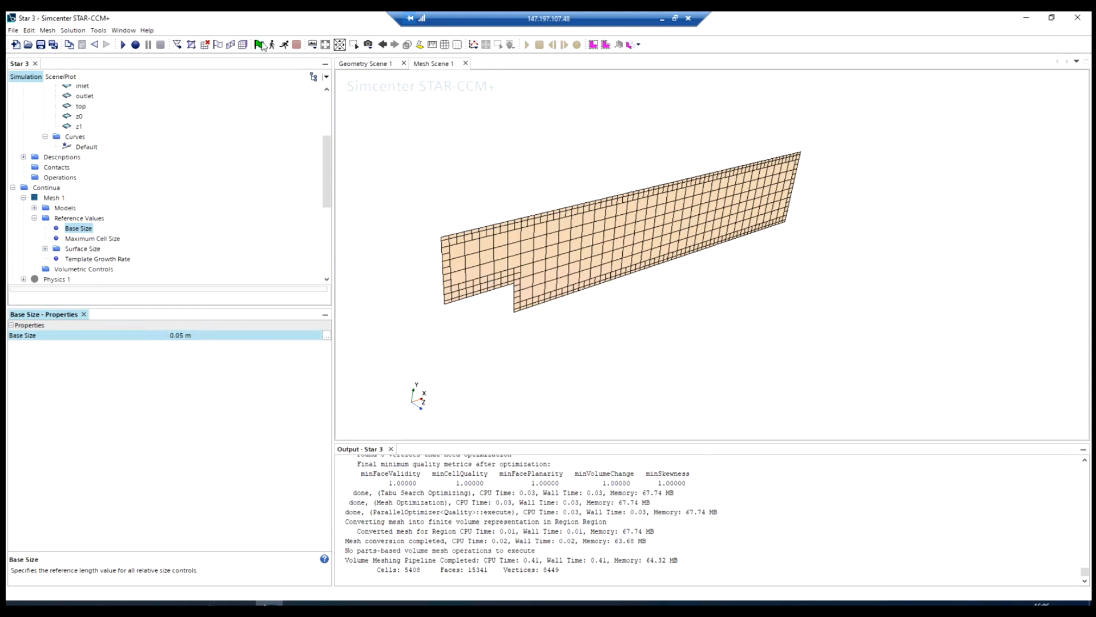
{"action": "left_click", "coordinate": [242, 46]}
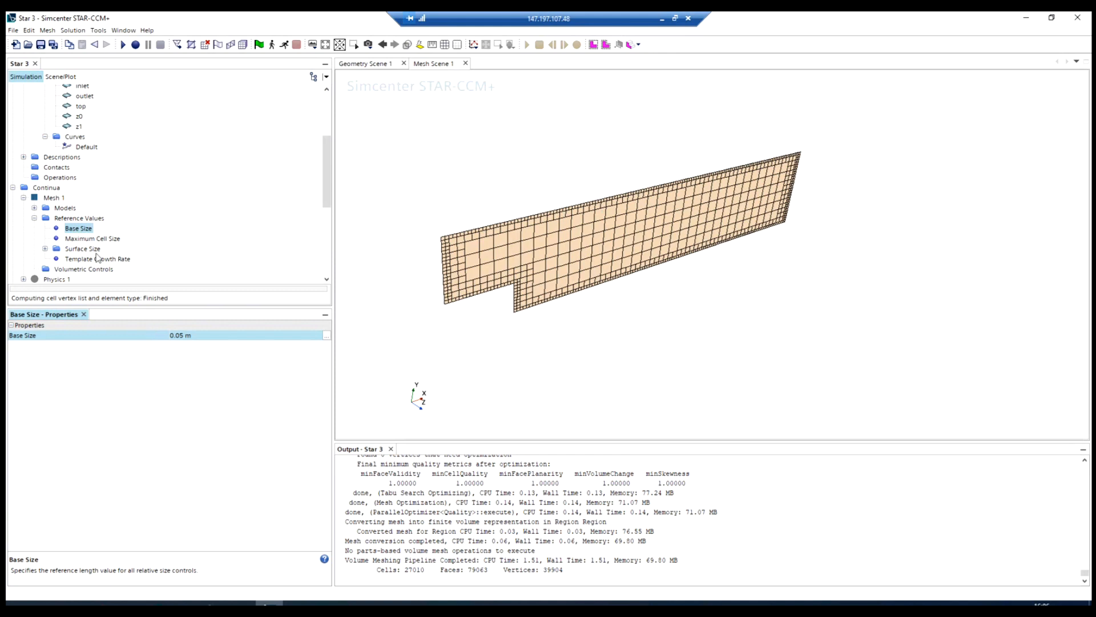
Step: Set the Maximum Cell Size of the Mesh 1 continuum to 100% of base and regenerate the volume mesh
{"action": "left_click", "coordinate": [87, 239]}
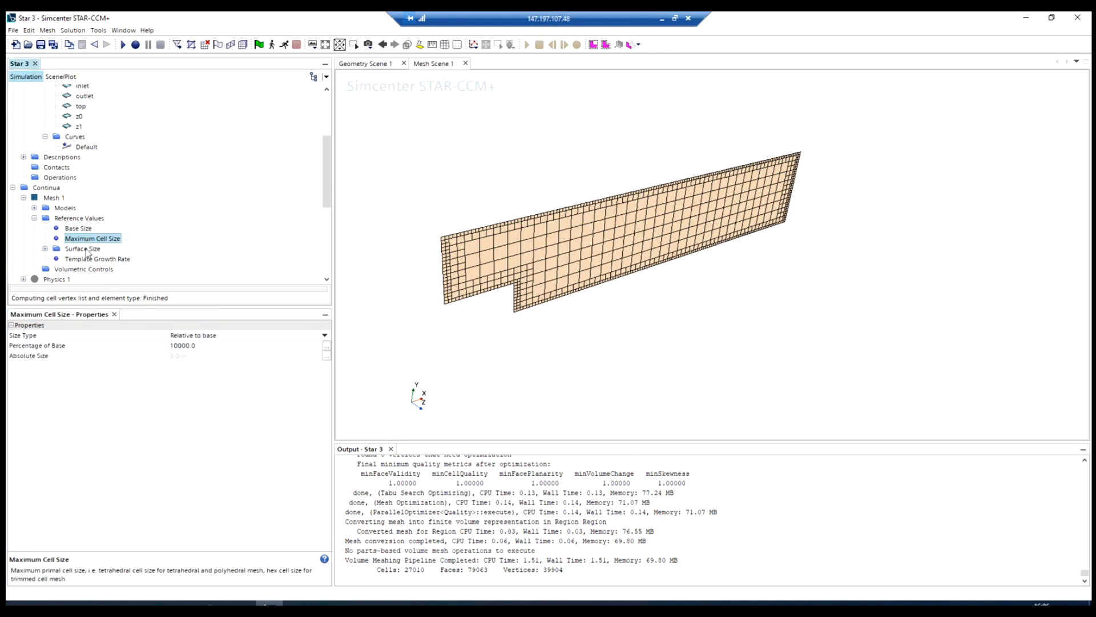
{"action": "left_click", "coordinate": [184, 346]}
{"action": "left_click", "coordinate": [184, 345]}
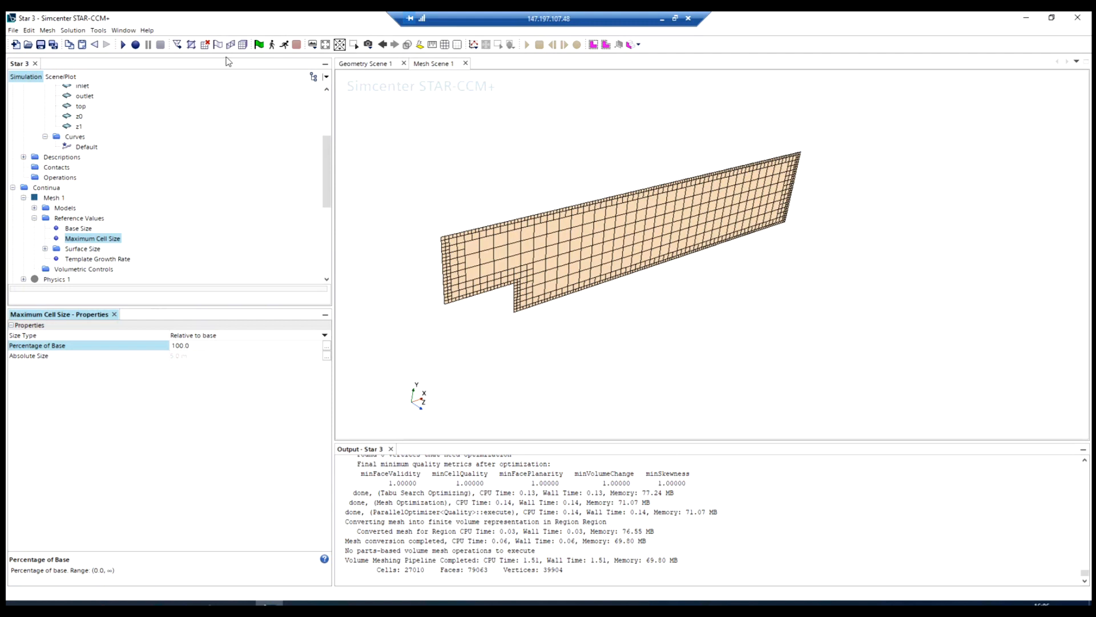
{"action": "left_click", "coordinate": [243, 45]}
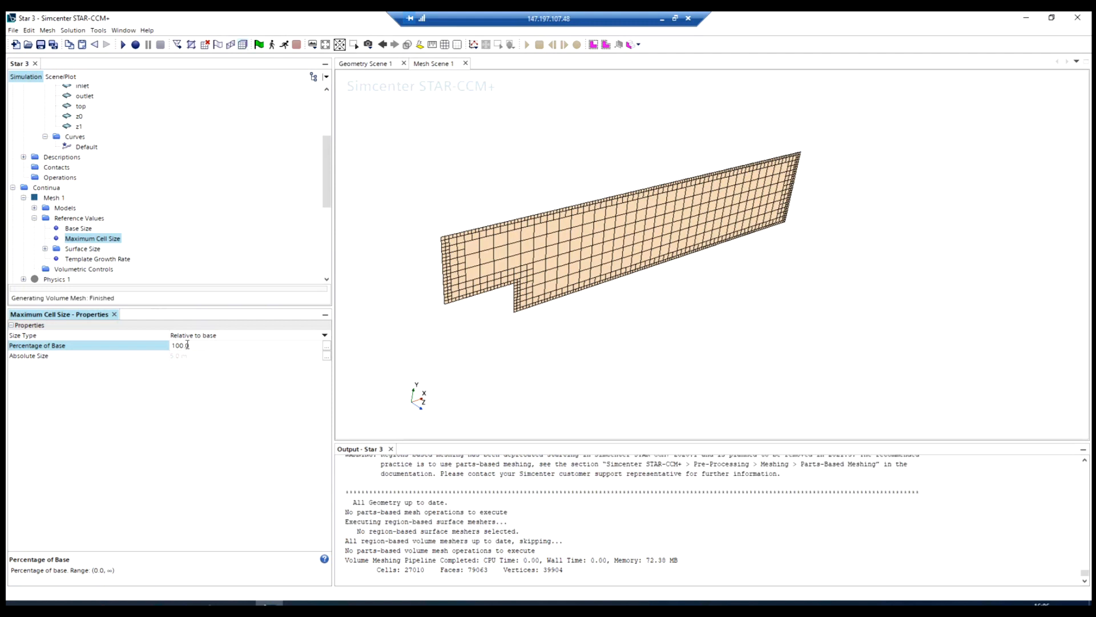
{"action": "key", "text": "Return"}
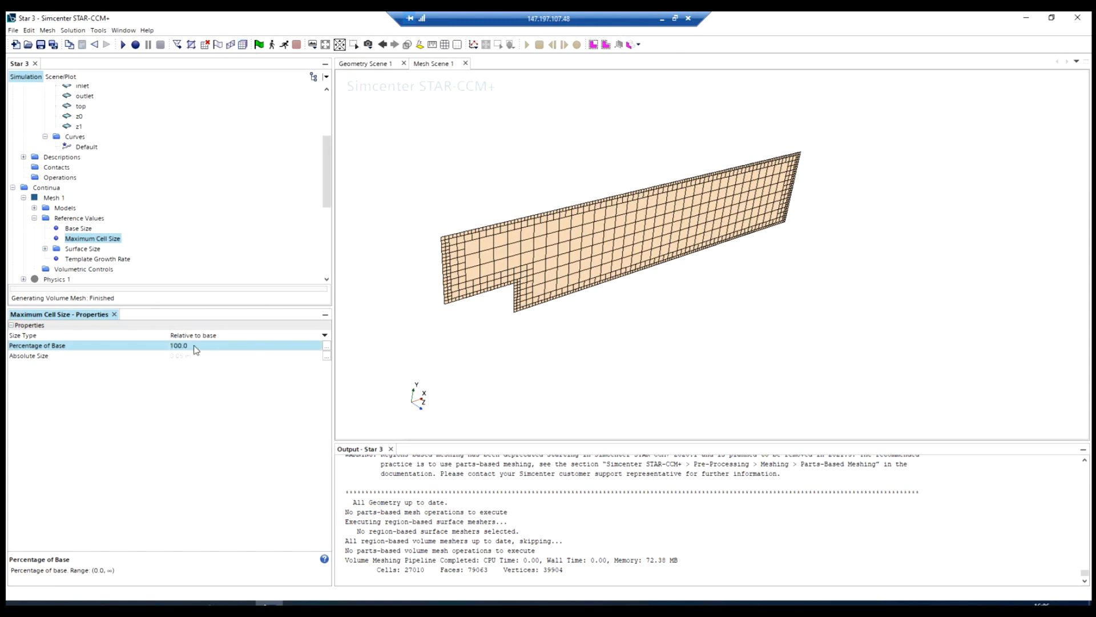
{"action": "left_click", "coordinate": [244, 45]}
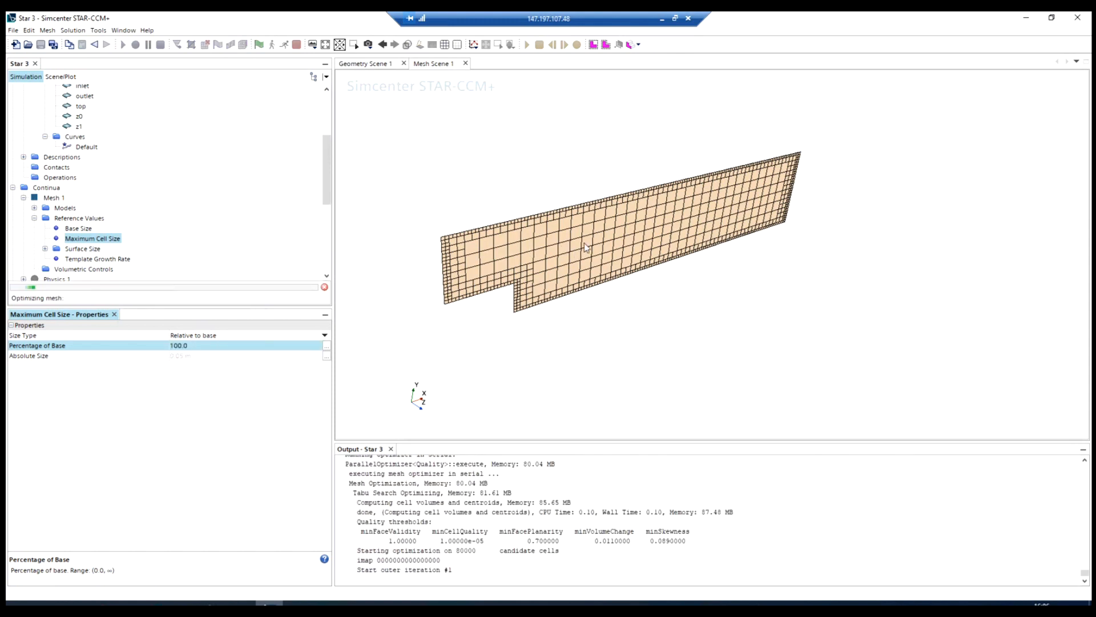
Step: Examine the regenerated mesh on the plane section, temporarily showing the Mesh 1 displayer to check the cells on the outer surfaces
{"action": "scroll", "coordinate": [489, 276], "scroll_direction": "up", "scroll_amount": 2}
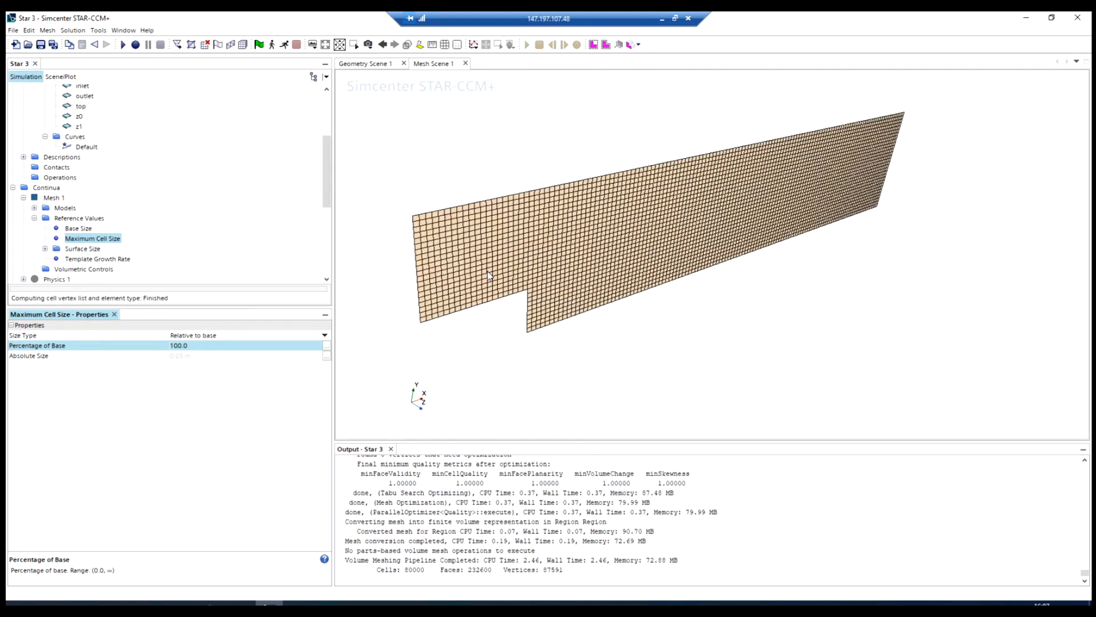
{"action": "scroll", "coordinate": [526, 350], "scroll_direction": "up", "scroll_amount": 3}
{"action": "left_click", "coordinate": [492, 333]}
{"action": "scroll", "coordinate": [494, 331], "scroll_direction": "down", "scroll_amount": 4}
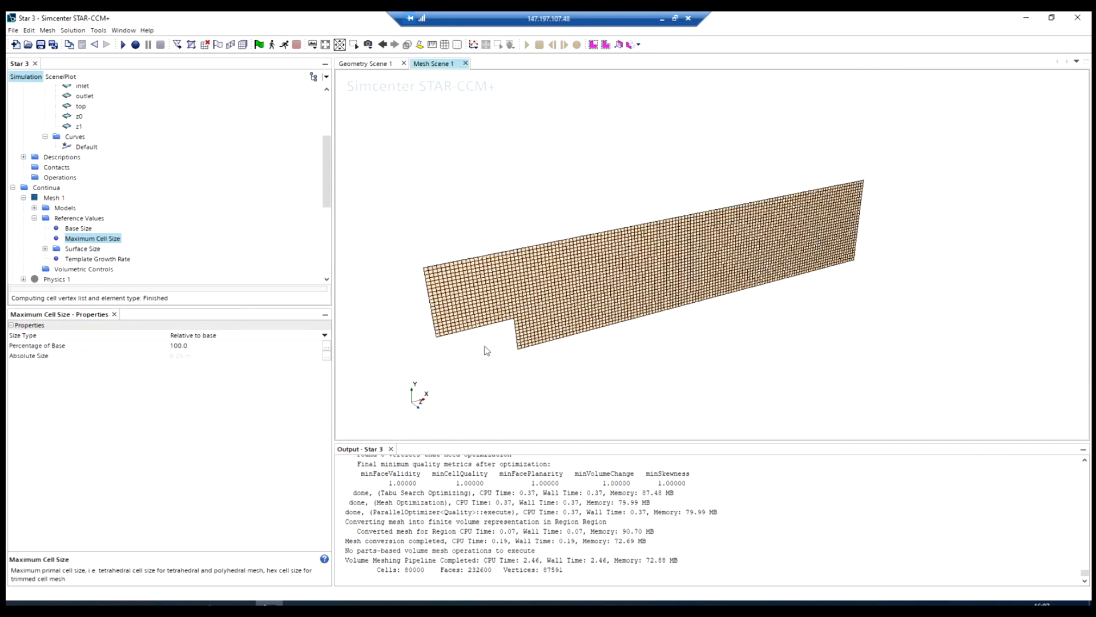
{"action": "scroll", "coordinate": [486, 350], "scroll_direction": "down", "scroll_amount": 2}
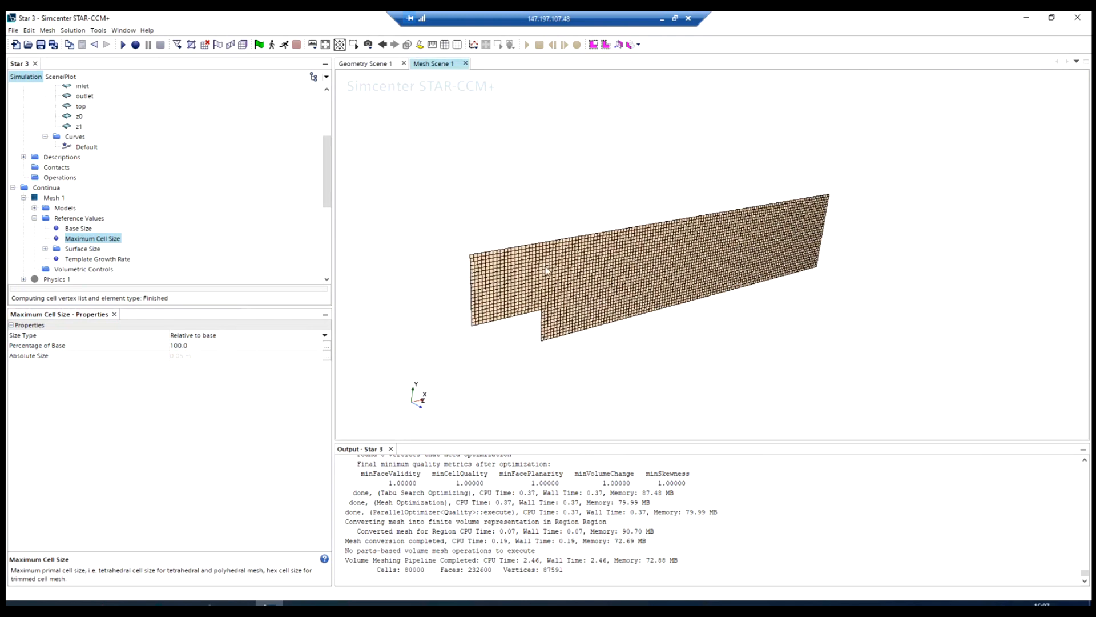
{"action": "scroll", "coordinate": [546, 269], "scroll_direction": "up", "scroll_amount": 1}
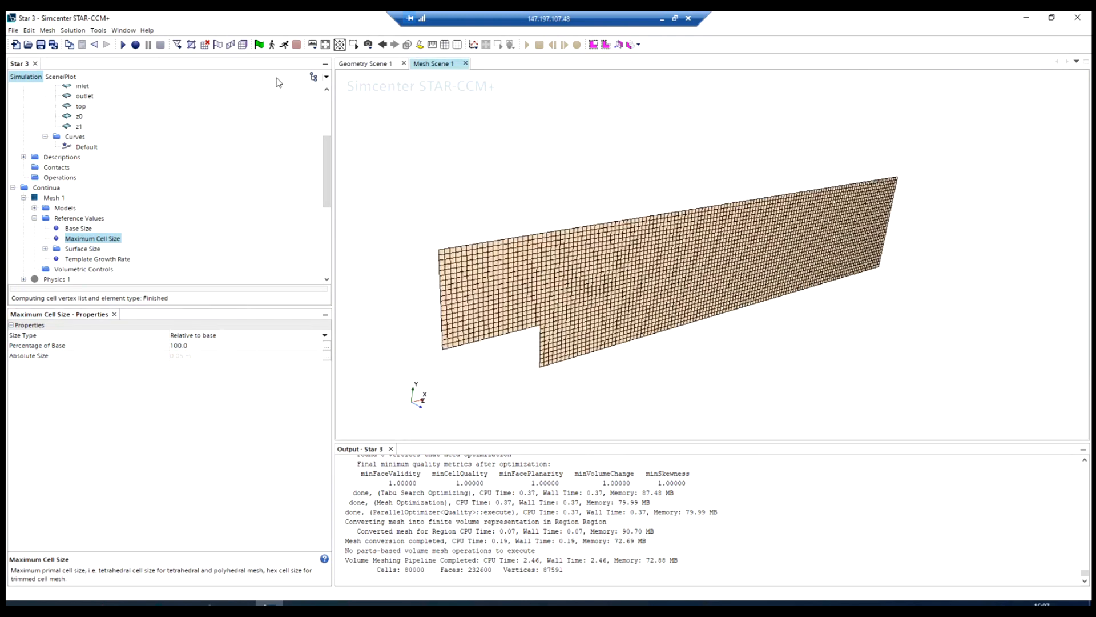
{"action": "left_click", "coordinate": [50, 78]}
{"action": "left_click", "coordinate": [25, 100]}
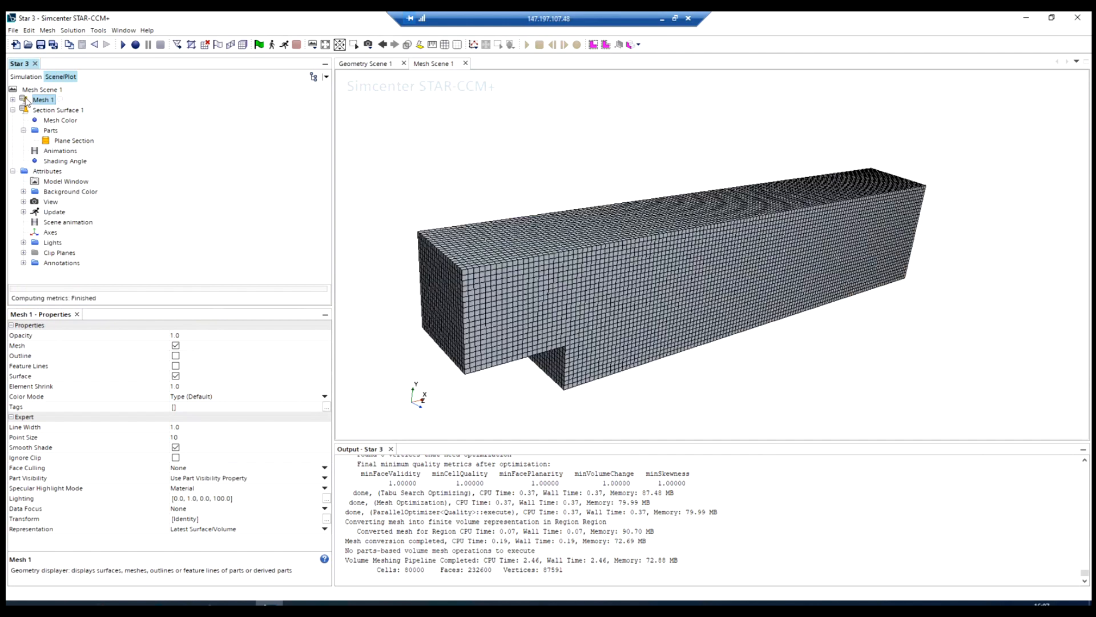
{"action": "left_click", "coordinate": [25, 100]}
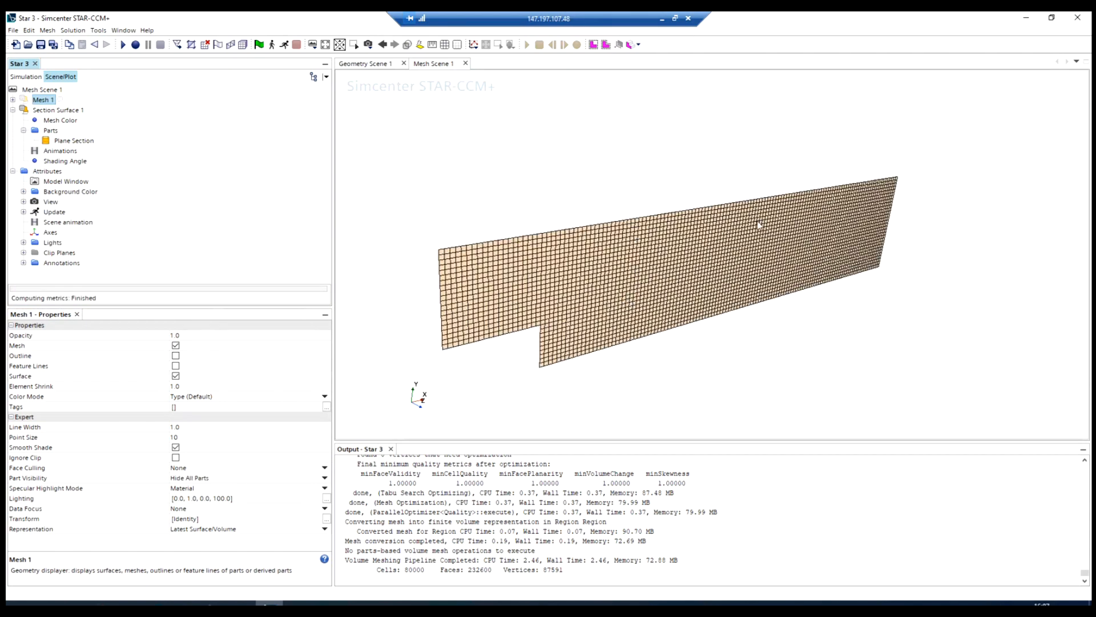